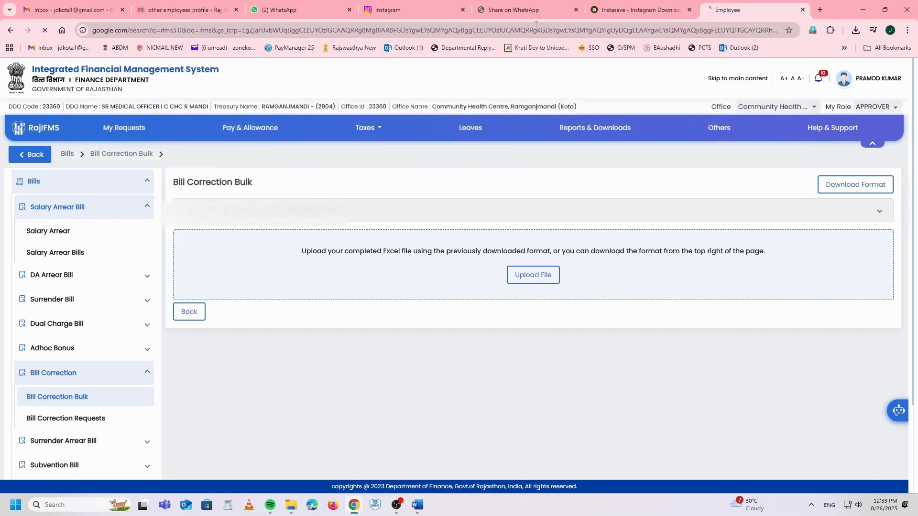
# Step: Sign in to IFMS 3.0 through Rajasthan SSO with the captcha, replacing the previous session
pyautogui.click(279, 182)
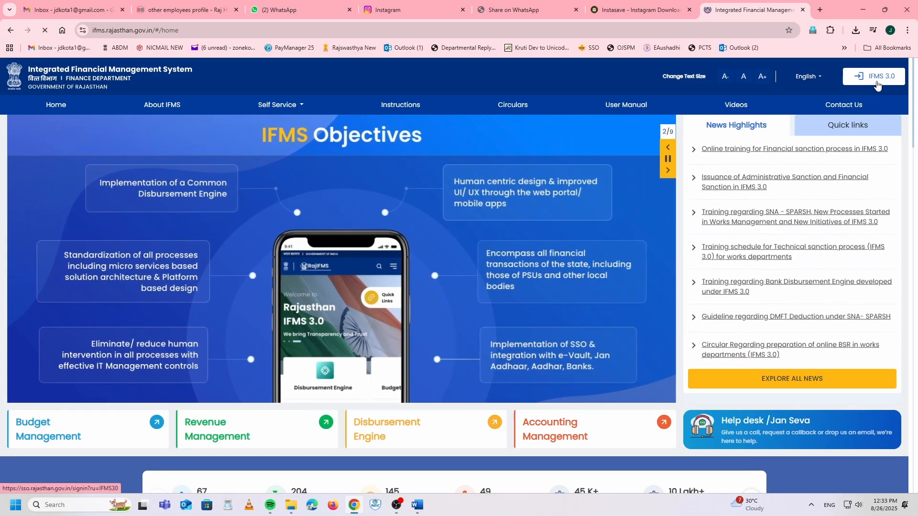
pyautogui.click(877, 85)
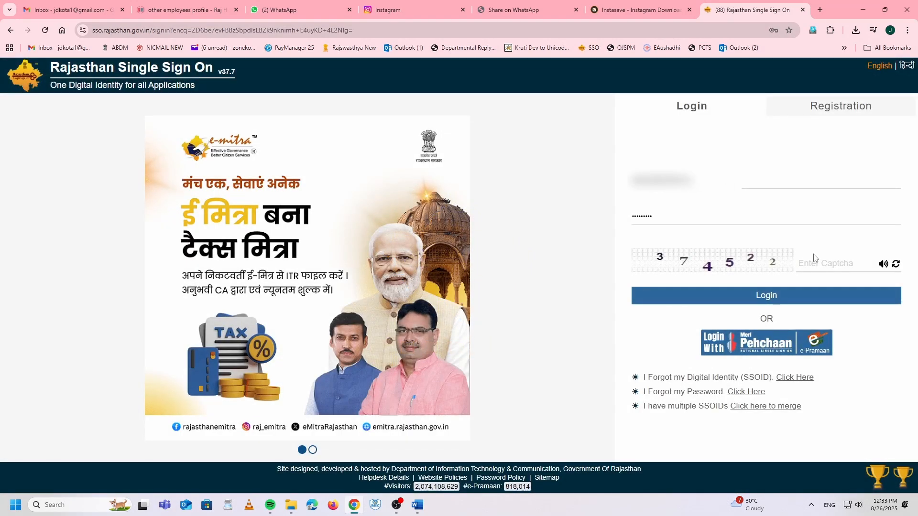
pyautogui.click(823, 263)
pyautogui.write('374522')
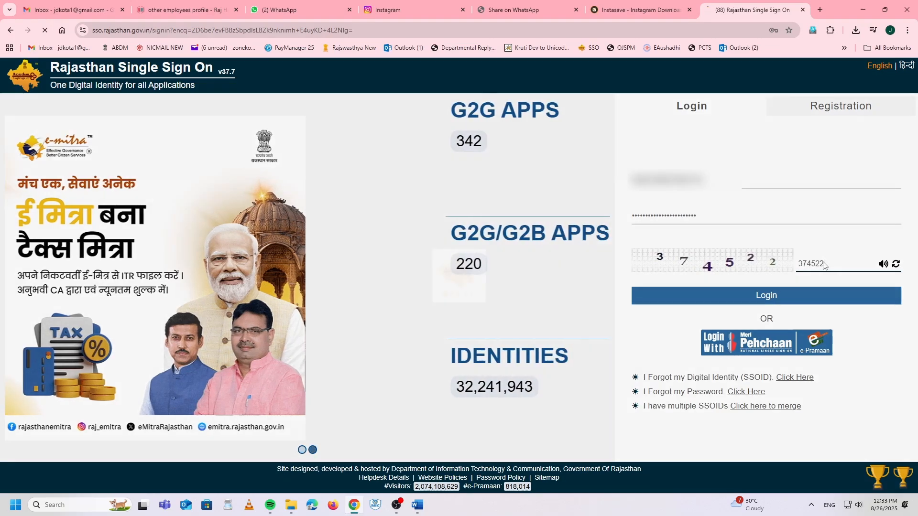
pyautogui.press('Return')
pyautogui.click(638, 243)
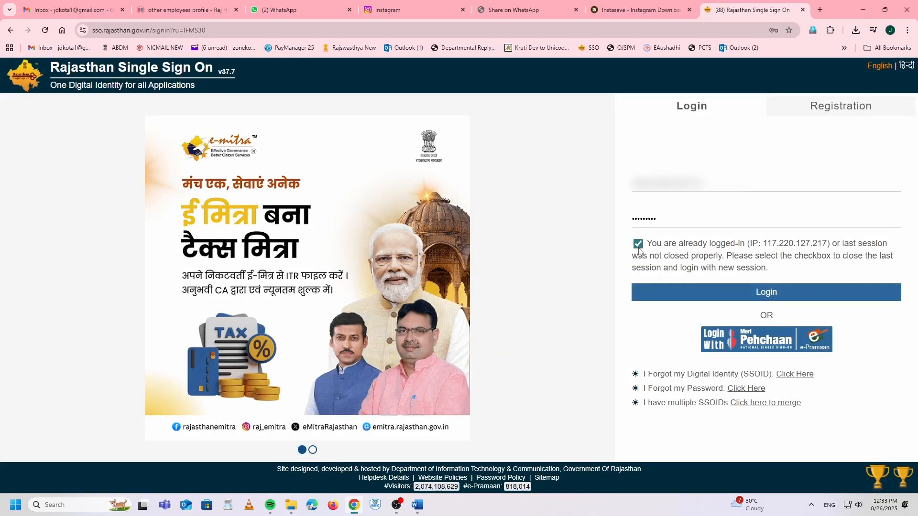
pyautogui.click(719, 290)
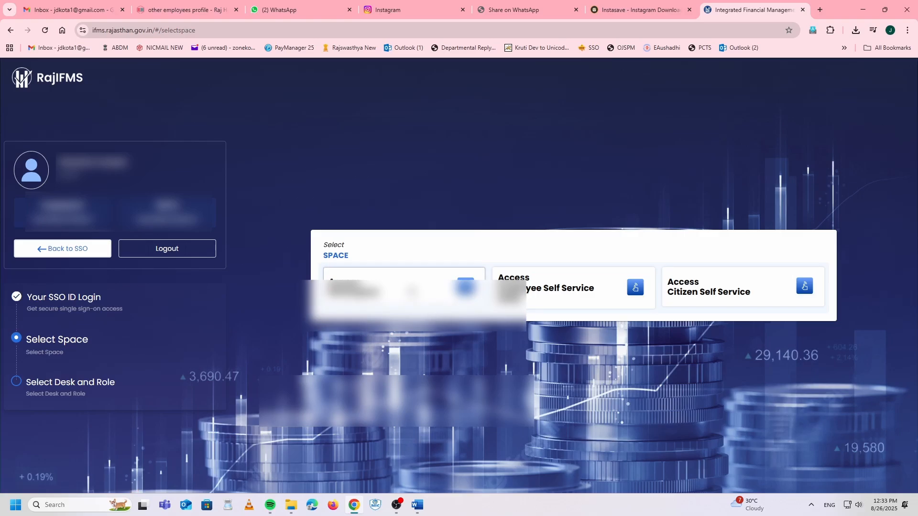
# Step: Access the workspace as DESK 2 with the DDO role and open Employee Management
pyautogui.click(411, 293)
pyautogui.click(483, 306)
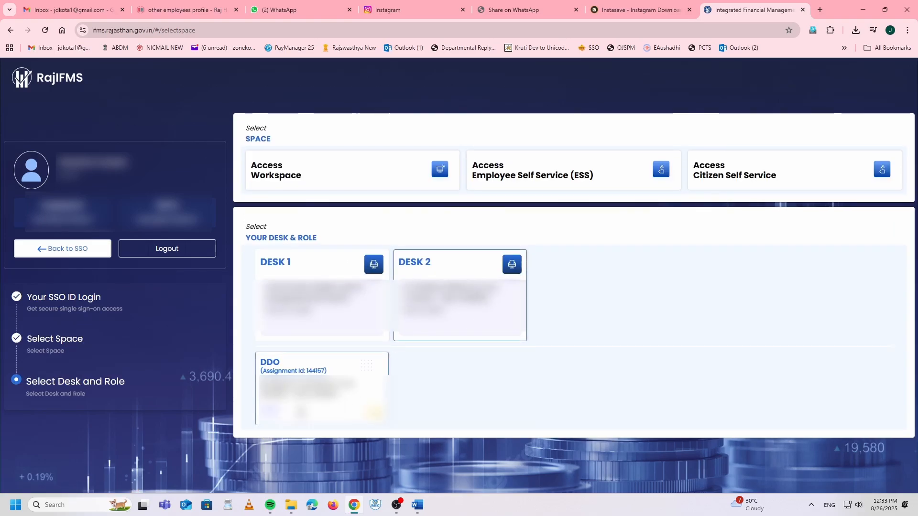
pyautogui.click(301, 407)
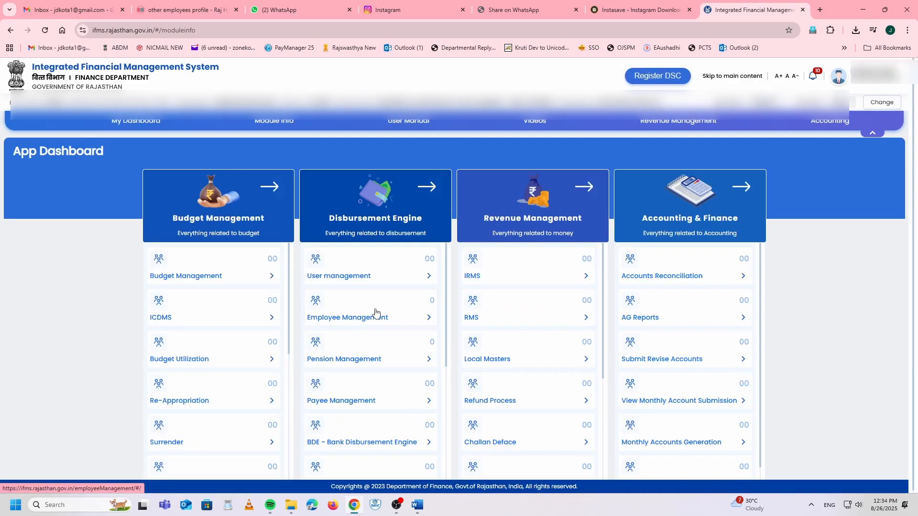
pyautogui.click(370, 315)
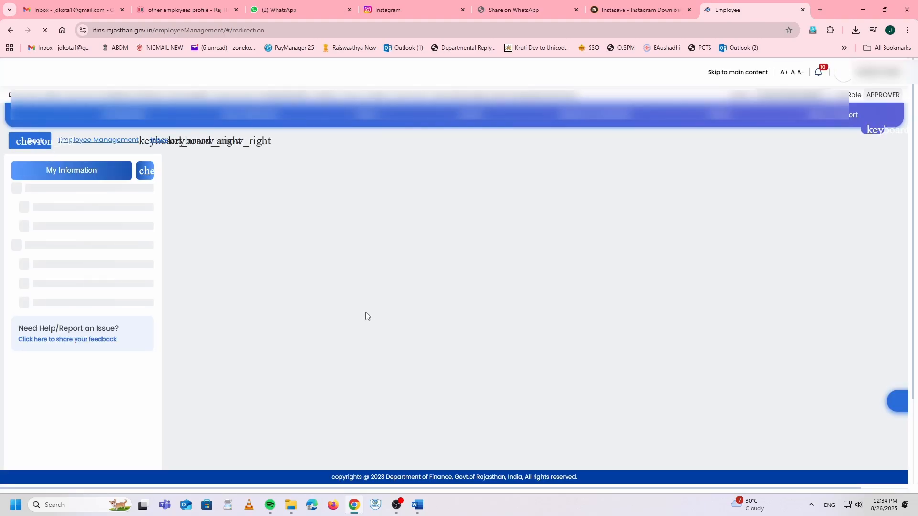
# Step: Go to Bills > Bill Correction > Bill Correction Bulk in the side menu
pyautogui.click(63, 253)
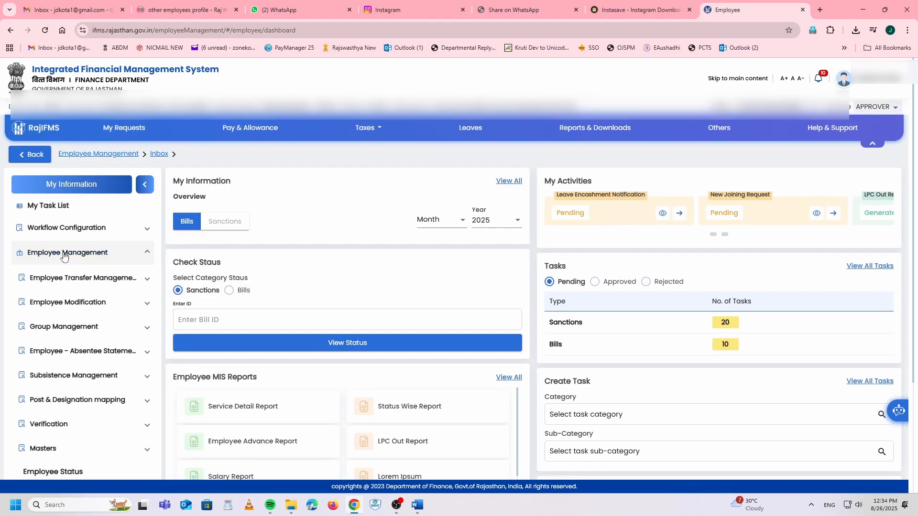
pyautogui.click(63, 253)
pyautogui.scroll(-1, 62, 273)
pyautogui.click(60, 237)
pyautogui.scroll(-2, 73, 335)
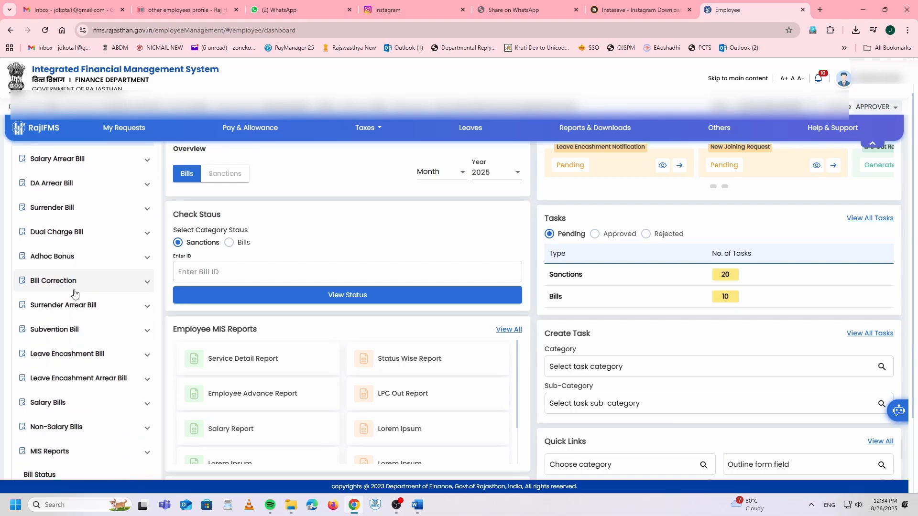
pyautogui.click(71, 287)
pyautogui.click(71, 307)
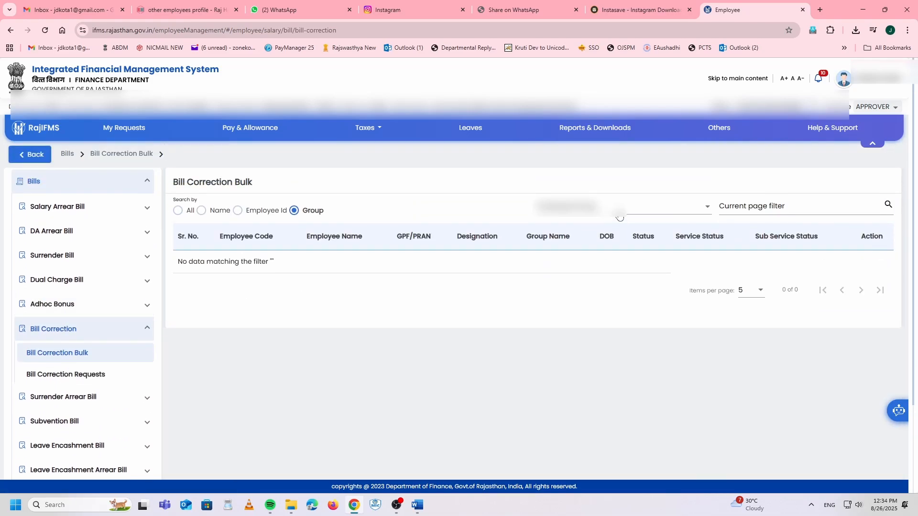
# Step: Search employees by name and select the matching employee from the results
pyautogui.click(202, 210)
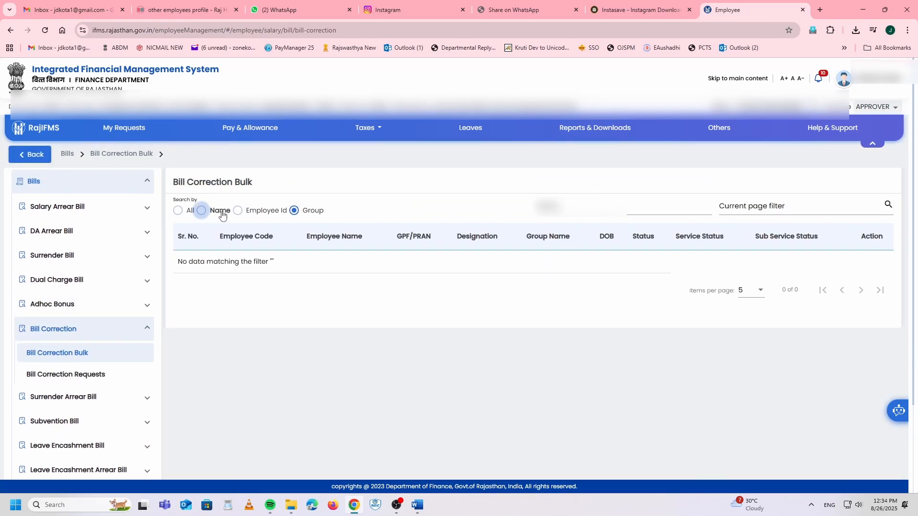
pyautogui.write('ra')
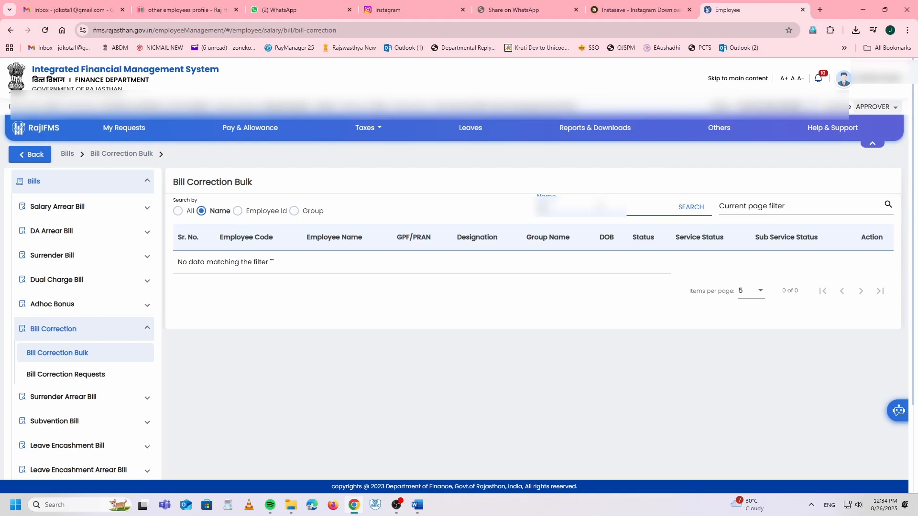
pyautogui.moveTo(600, 206); pyautogui.dragTo(501, 216)
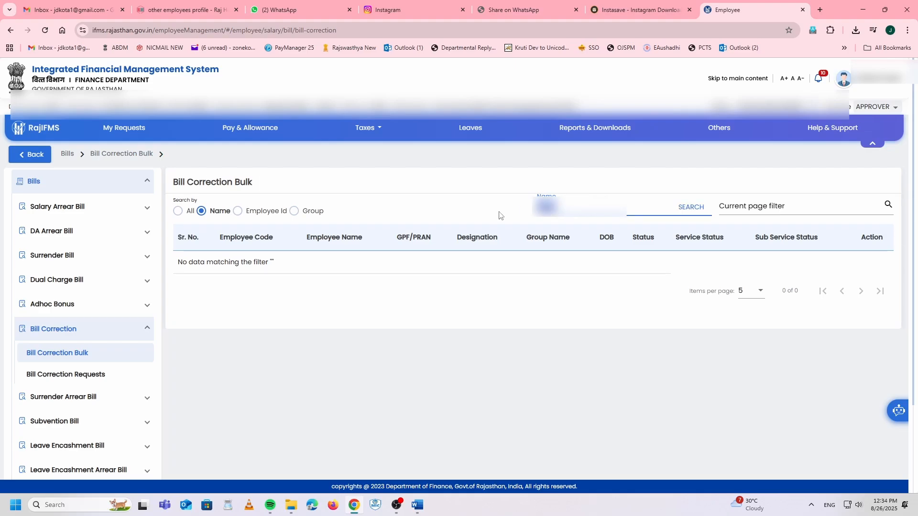
pyautogui.write('ra')
pyautogui.click(696, 217)
pyautogui.click(869, 293)
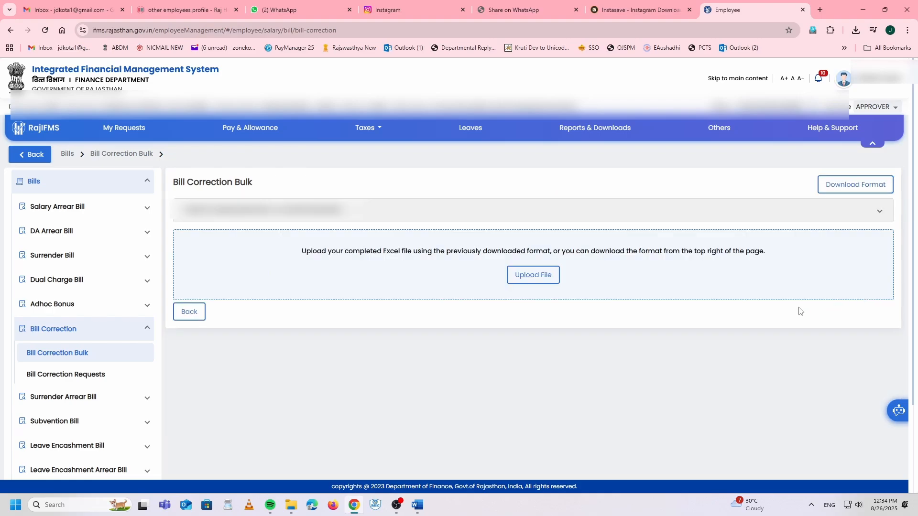
# Step: Set the format to Salary Arrear, Promotion, 1/4/2018–30/6/2024, Salary Bill, Regular Salary
pyautogui.click(844, 184)
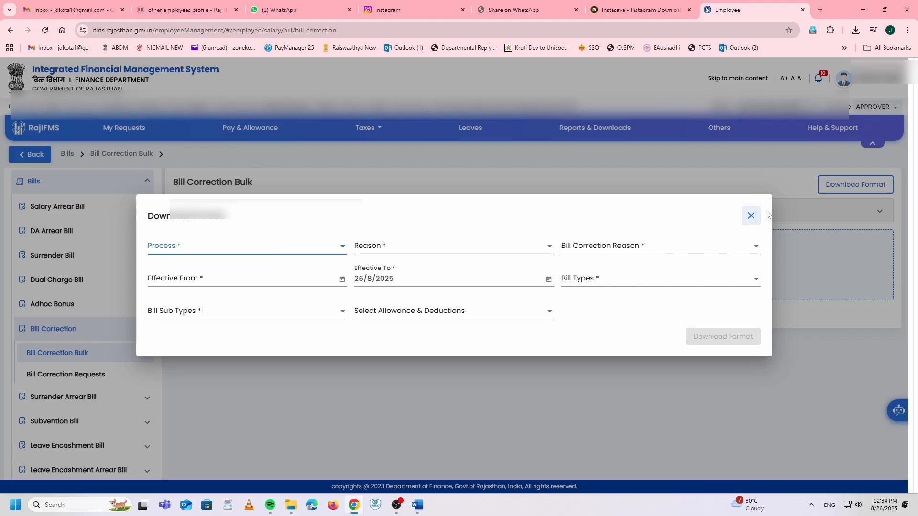
pyautogui.click(751, 216)
pyautogui.click(824, 191)
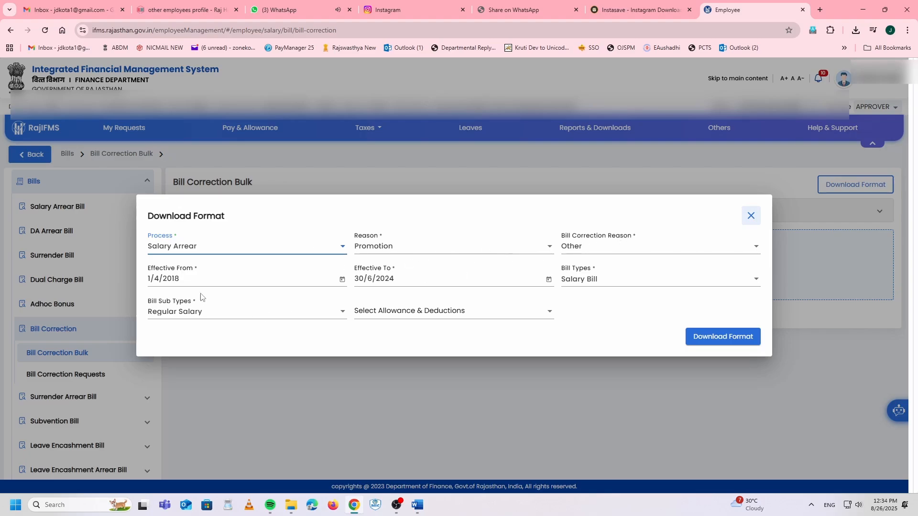
pyautogui.click(429, 310)
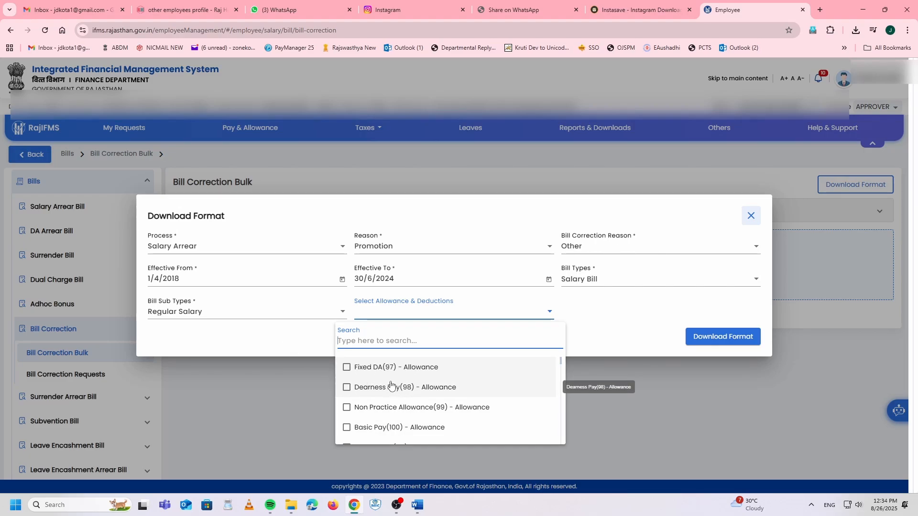
# Step: Tick Basic Pay(100), Non Practice Allowance(99), Dearness Allowances(104) and HRA(107) in the allowances list
pyautogui.scroll(-1, 391, 385)
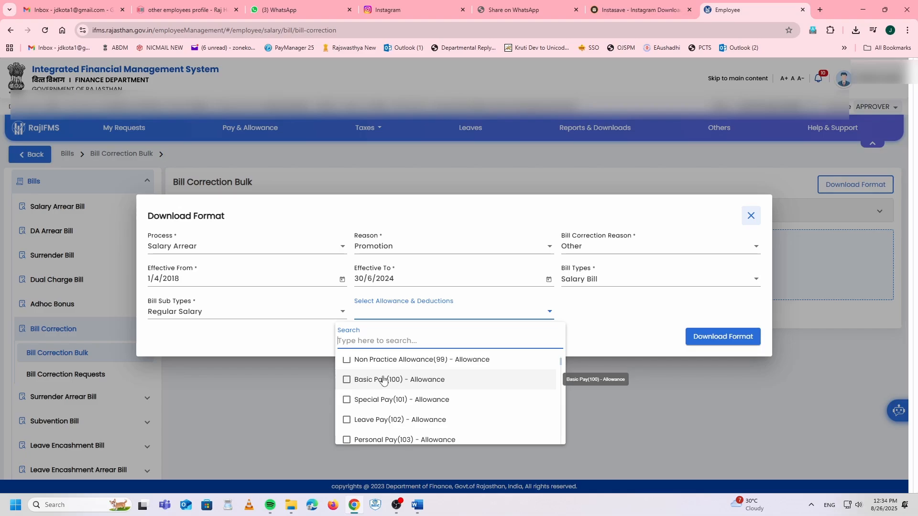
pyautogui.click(409, 382)
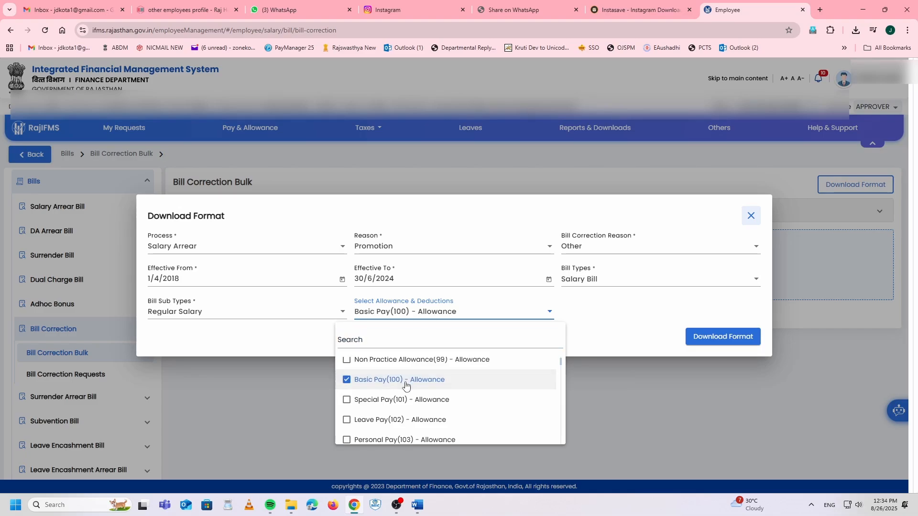
pyautogui.scroll(1, 378, 386)
pyautogui.click(377, 401)
pyautogui.scroll(-2, 379, 404)
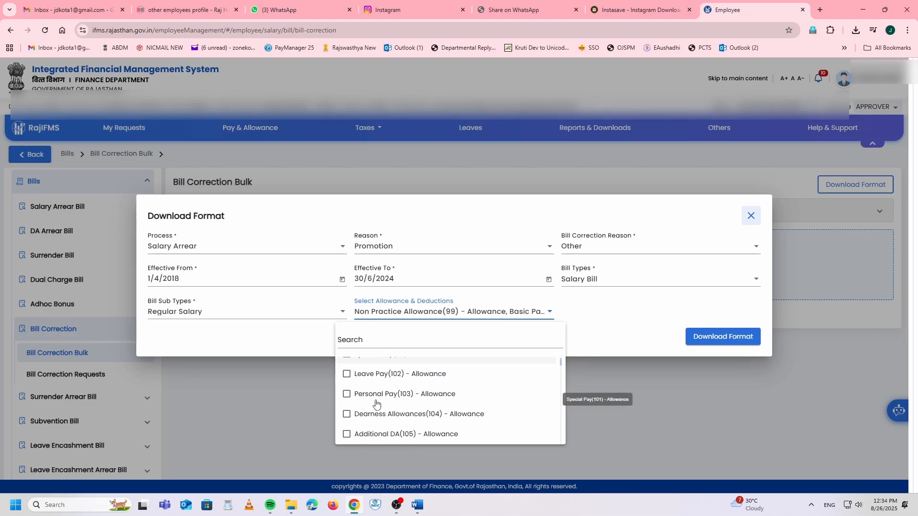
pyautogui.click(378, 416)
pyautogui.scroll(-1, 378, 418)
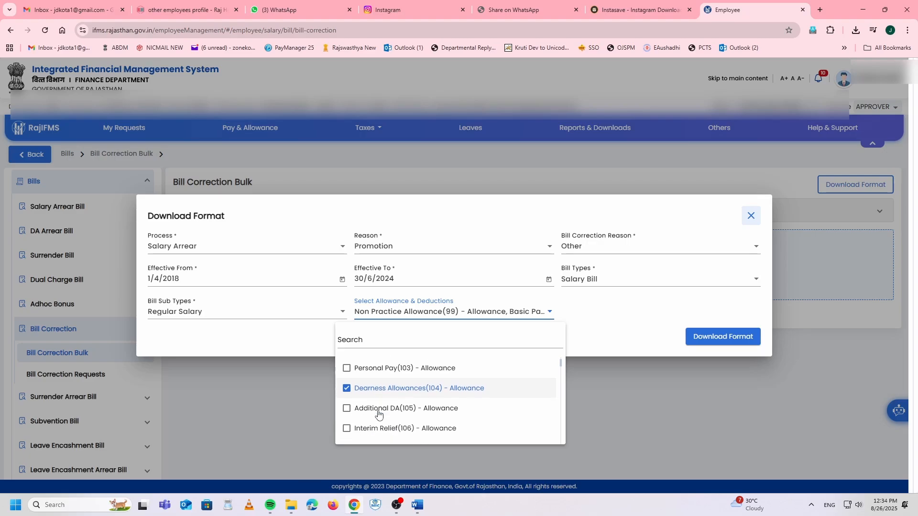
pyautogui.click(373, 430)
# Step: Review the allowance list and download the correction format file
pyautogui.scroll(-3, 377, 411)
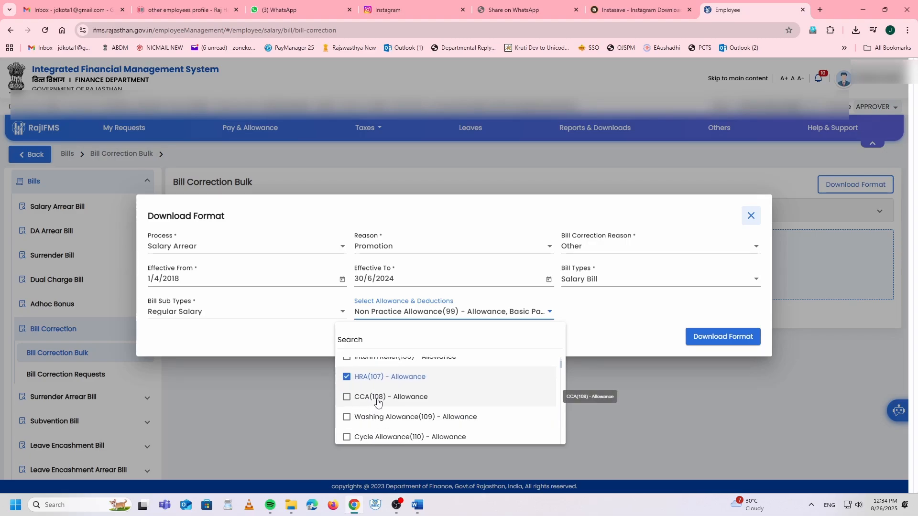
pyautogui.scroll(-2, 380, 403)
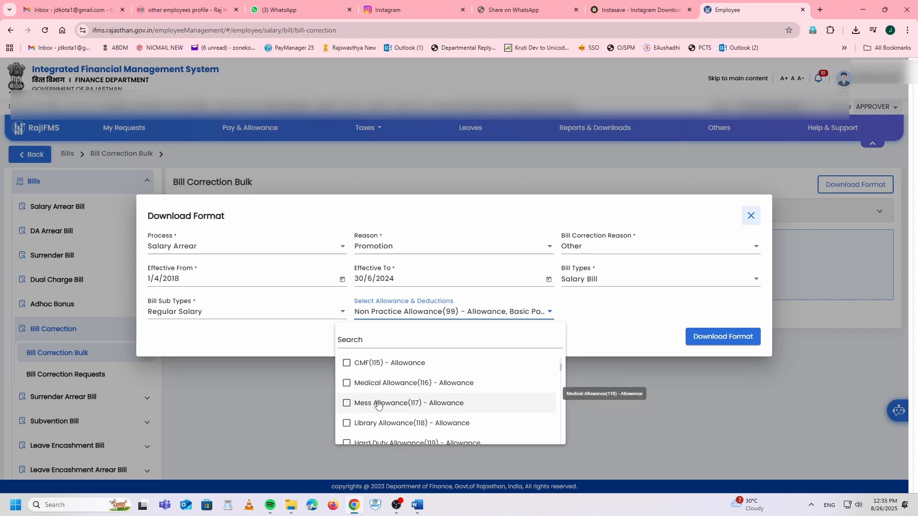
pyautogui.scroll(-3, 416, 387)
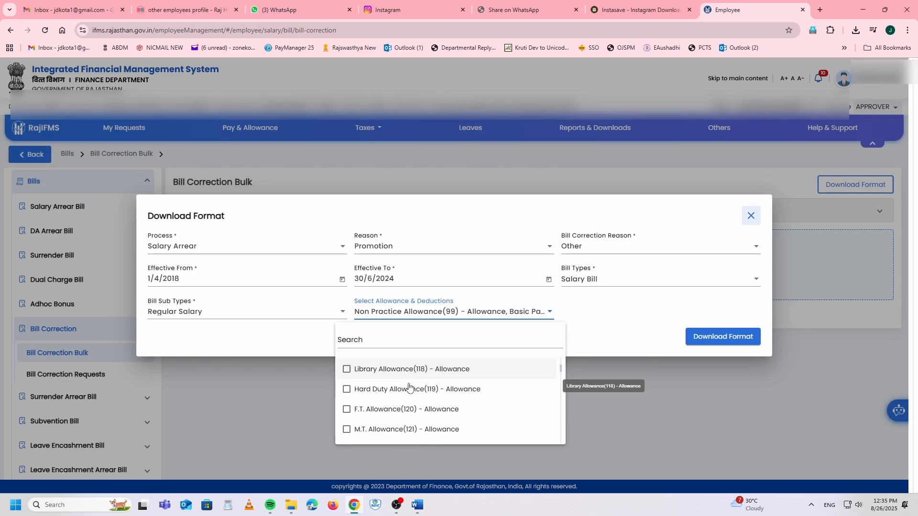
pyautogui.scroll(-15, 416, 397)
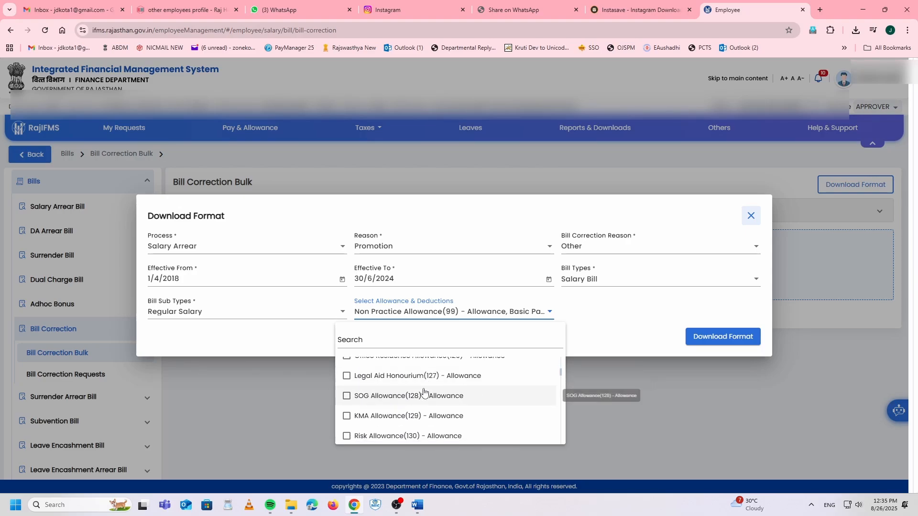
pyautogui.scroll(10, 392, 410)
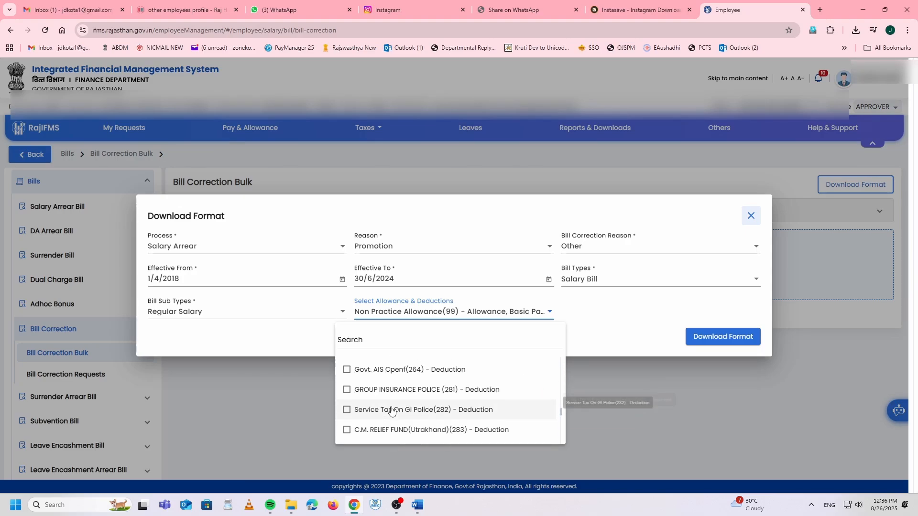
pyautogui.scroll(4, 395, 411)
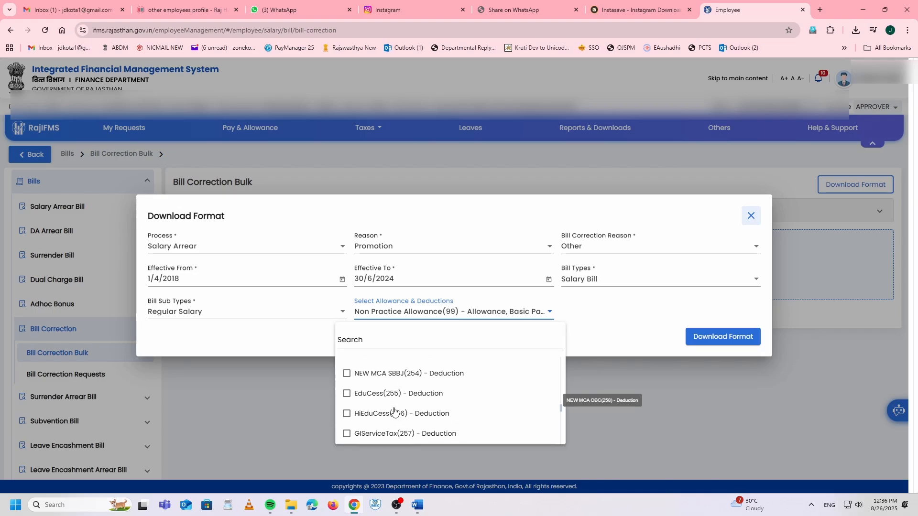
pyautogui.scroll(2, 395, 411)
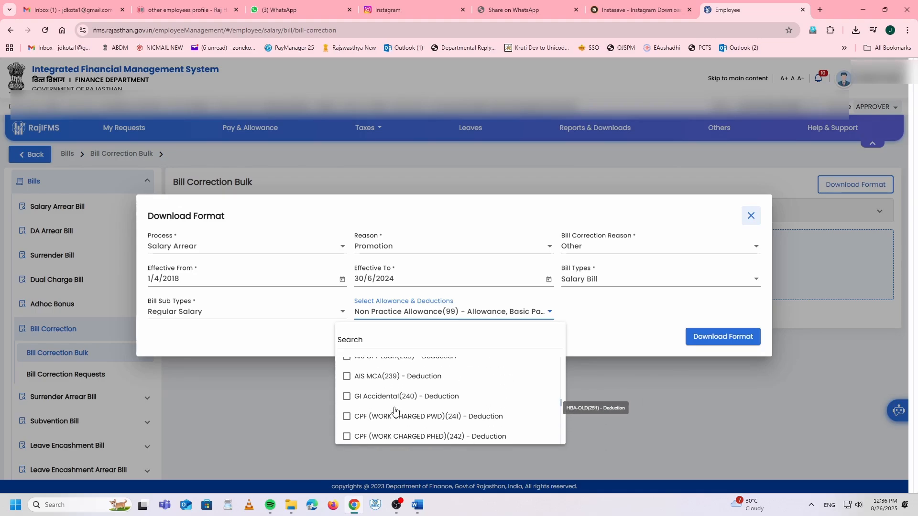
pyautogui.scroll(3, 392, 409)
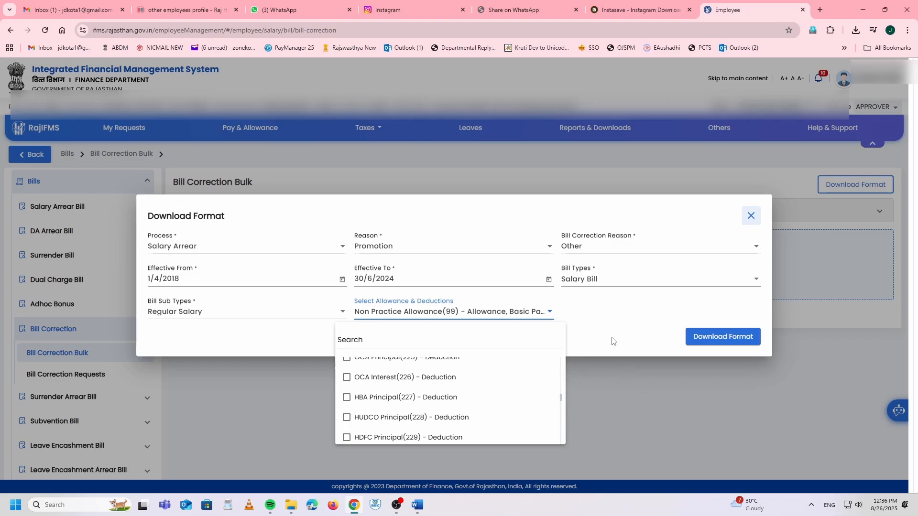
pyautogui.scroll(5, 444, 392)
pyautogui.scroll(8, 498, 378)
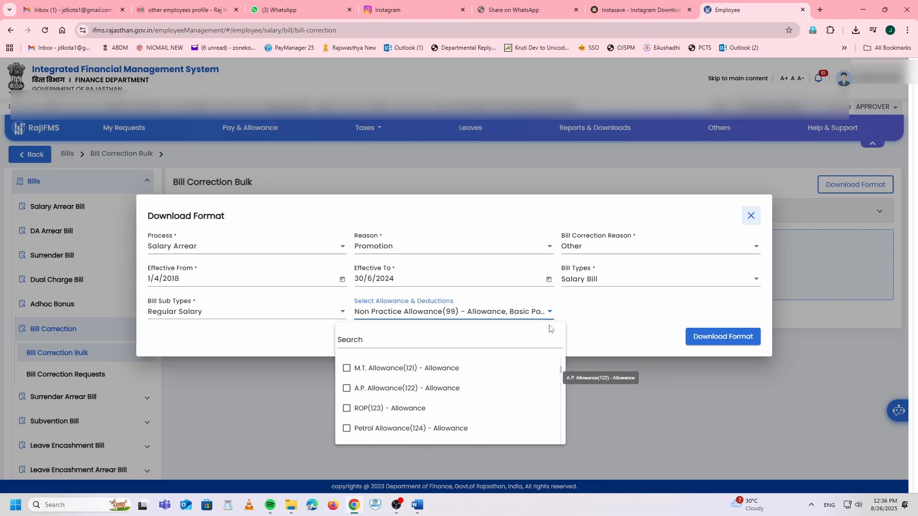
pyautogui.click(705, 336)
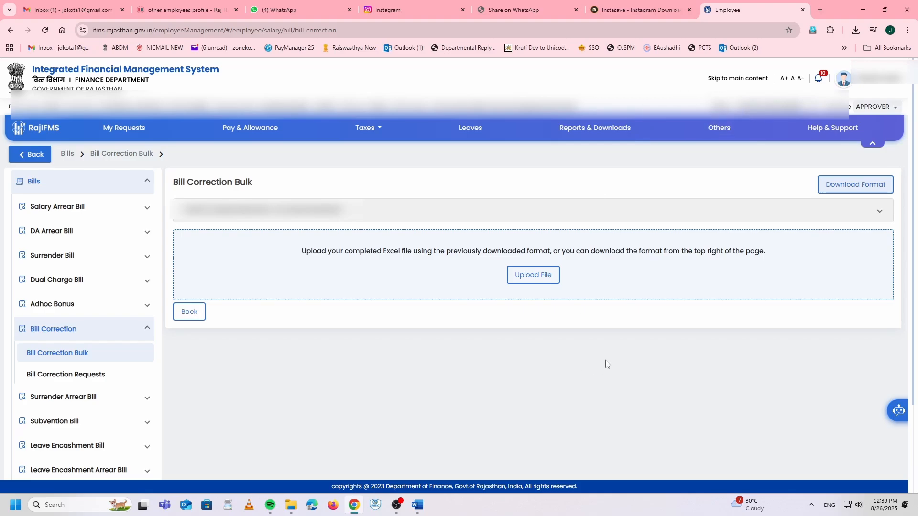
# Step: Check Documents, Desktop, Downloads and the Bill folder for the format, then show Chrome's recent downloads
pyautogui.moveTo(291, 506)
pyautogui.click(238, 449)
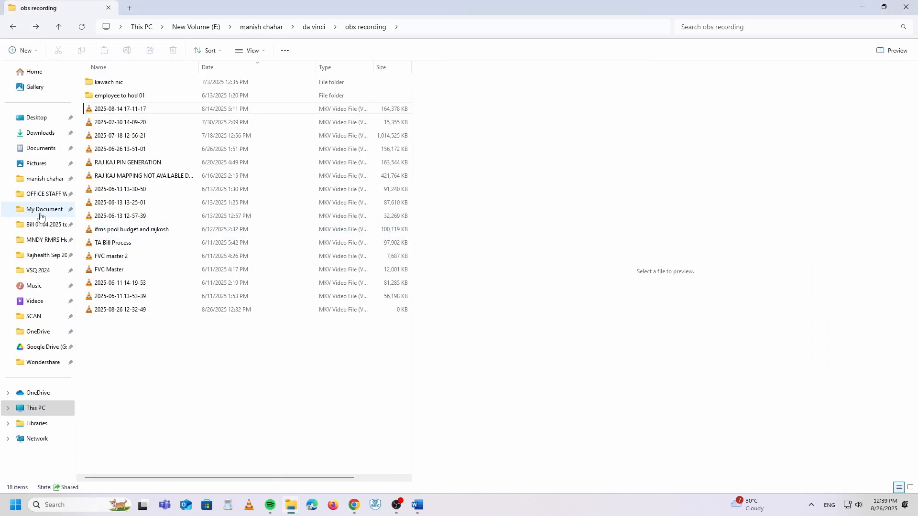
pyautogui.click(40, 148)
pyautogui.click(36, 117)
pyautogui.click(39, 133)
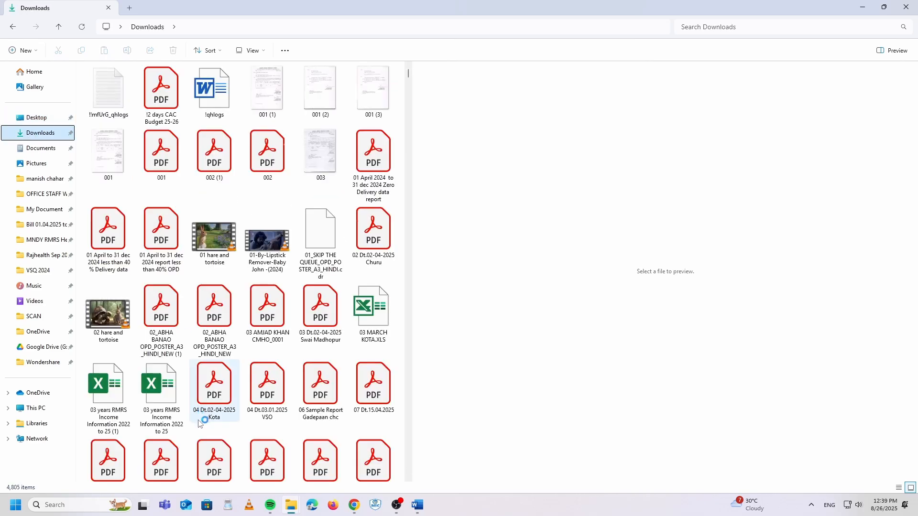
pyautogui.click(43, 225)
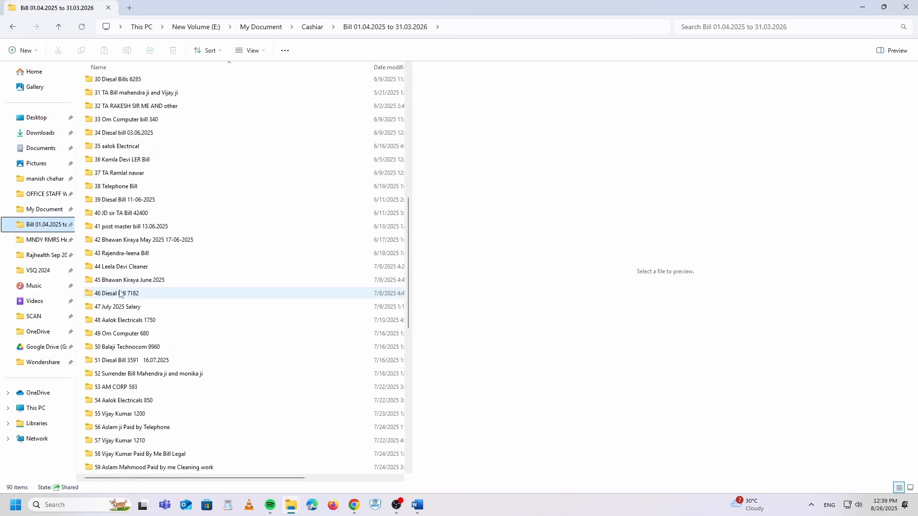
pyautogui.click(30, 134)
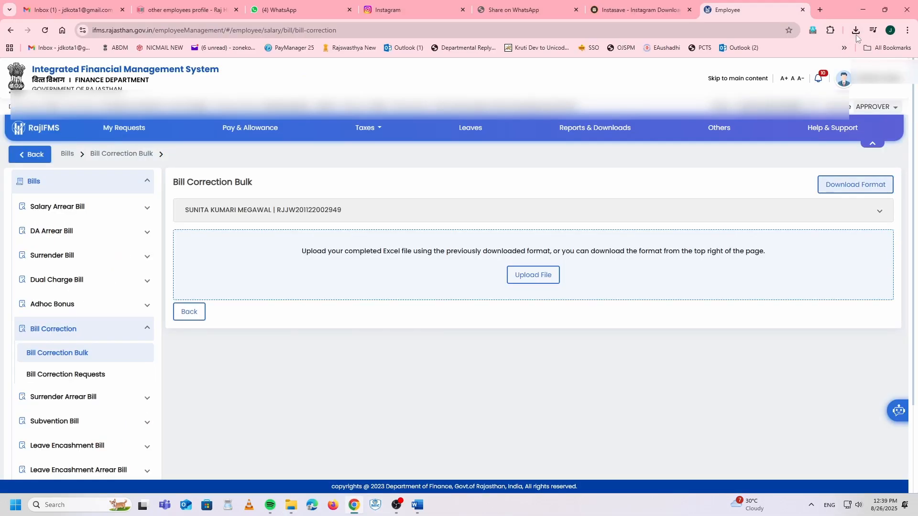
pyautogui.click(856, 31)
# Step: Open the Correction-Format workbook with editing enabled and autofit the allowName column
pyautogui.click(770, 76)
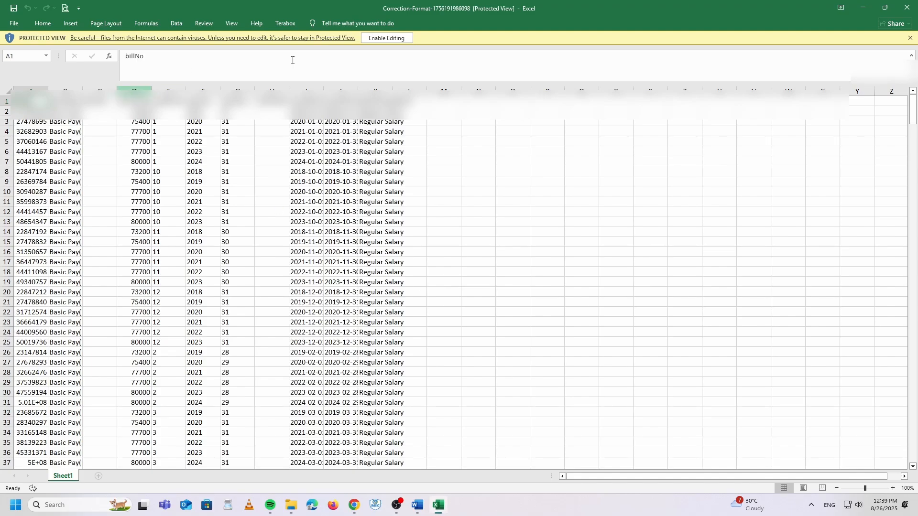
pyautogui.click(386, 38)
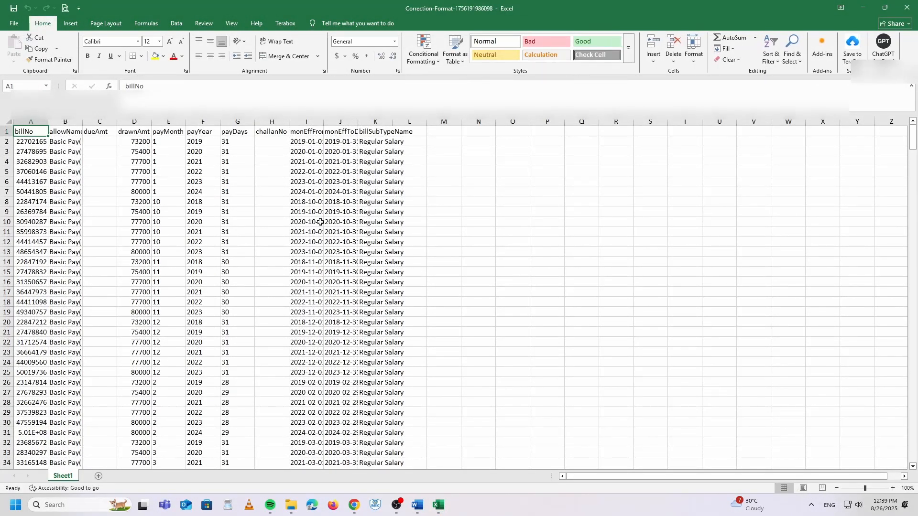
pyautogui.scroll(3, 344, 228)
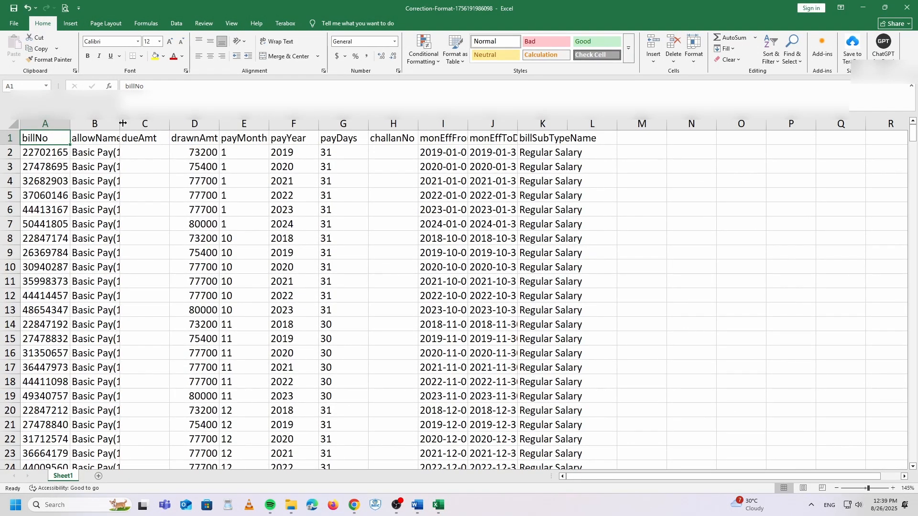
pyautogui.doubleClick(123, 123)
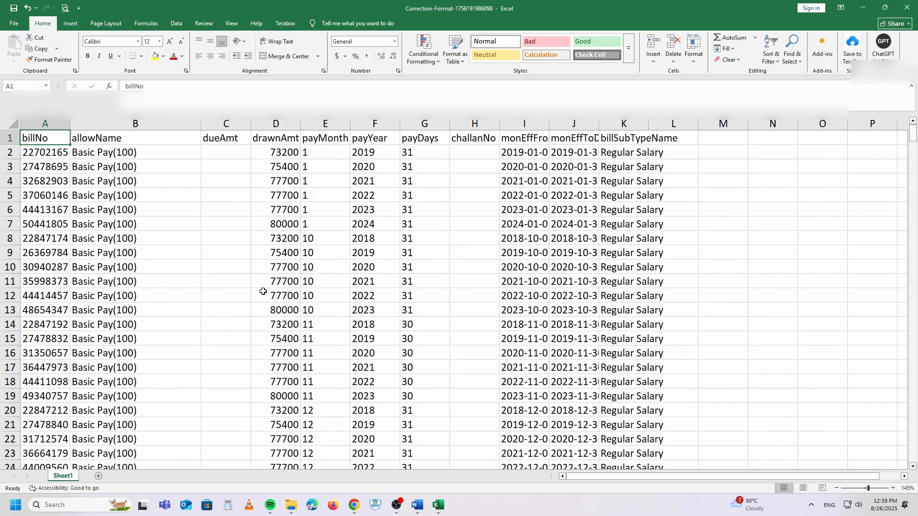
# Step: Turn on AutoFilter for header cells A1:K1, billNo through billSubTypeName
pyautogui.moveTo(48, 146); pyautogui.dragTo(653, 145)
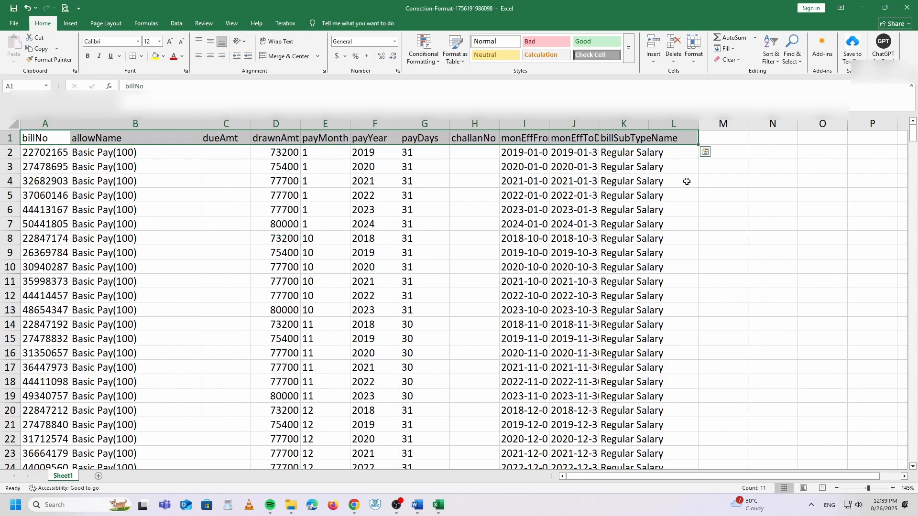
pyautogui.hotkey('shift', 'Left')
pyautogui.hotkey('shift', 'Right')
pyautogui.hotkey('shift', 'Left')
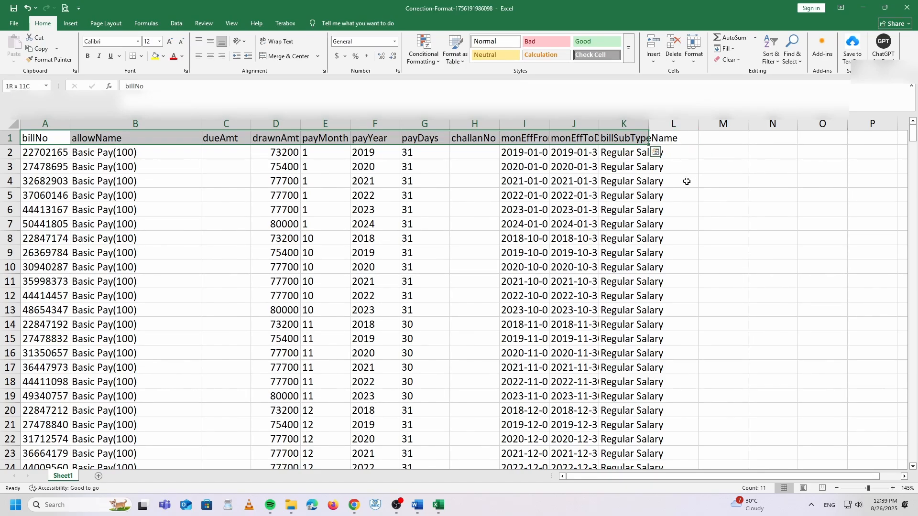
pyautogui.click(772, 55)
pyautogui.click(776, 107)
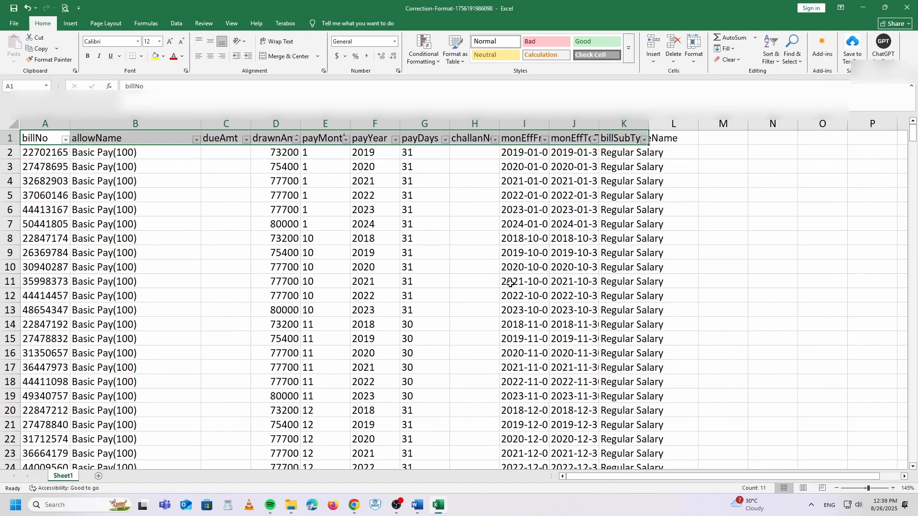
pyautogui.click(510, 282)
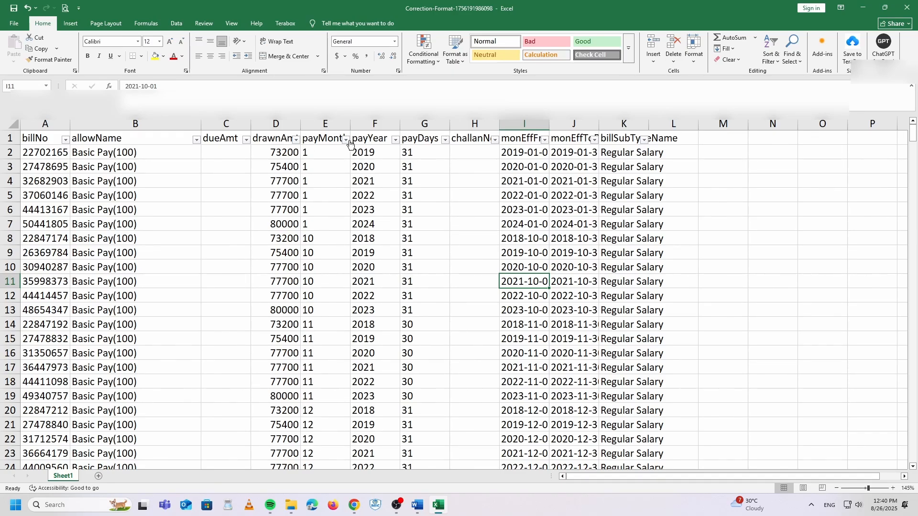
# Step: Filter payYear to 2018 and payMonth to 4, then select bill number cell A188
pyautogui.click(396, 140)
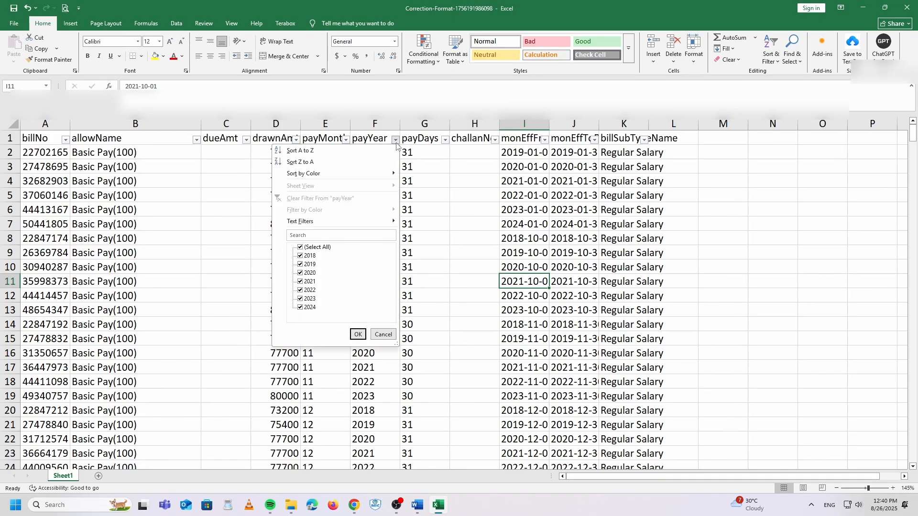
pyautogui.click(306, 247)
pyautogui.click(306, 257)
pyautogui.click(358, 334)
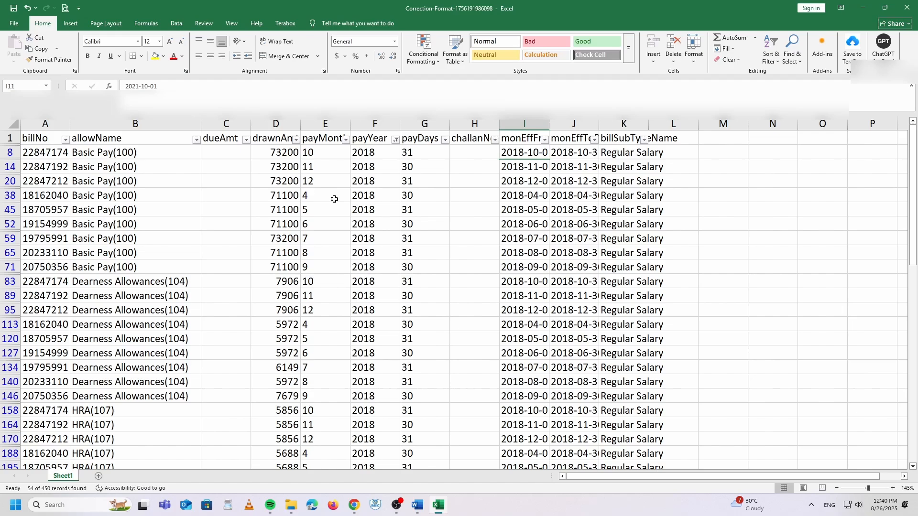
pyautogui.click(347, 140)
pyautogui.click(257, 248)
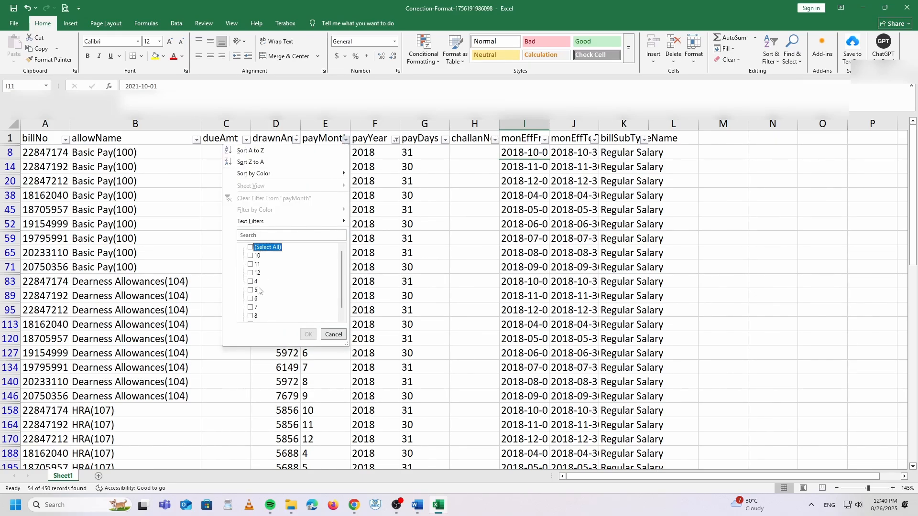
pyautogui.click(255, 282)
pyautogui.click(309, 334)
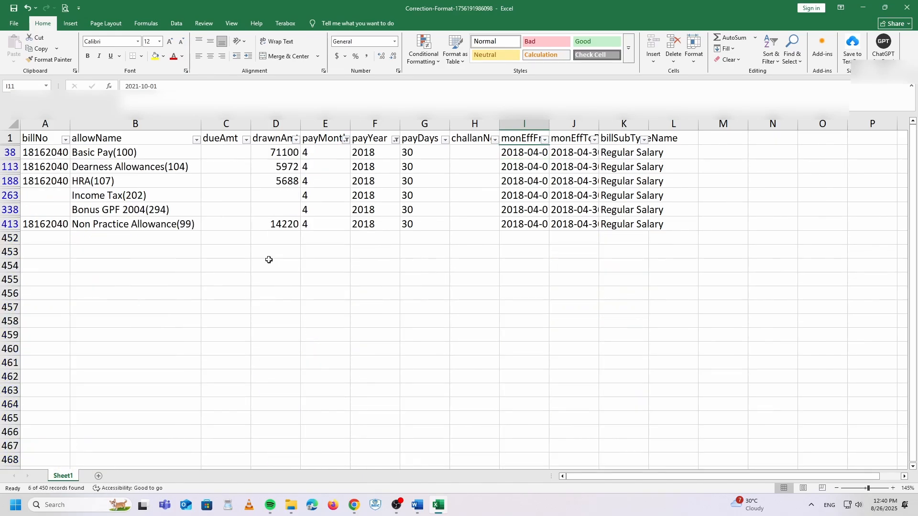
pyautogui.click(40, 178)
# Step: Copy the bill number from A188 into the empty cells A263 and A338
pyautogui.hotkey('ctrl', 'c')
pyautogui.moveTo(38, 195); pyautogui.dragTo(37, 208)
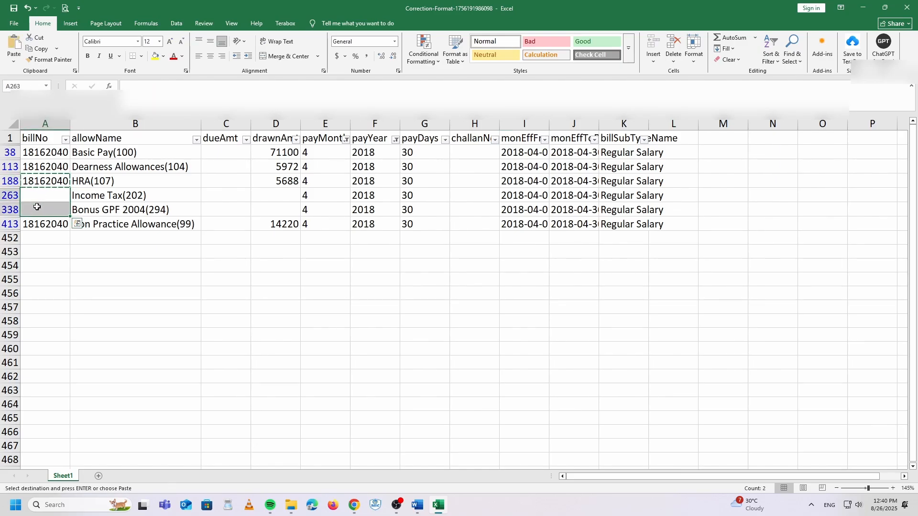
pyautogui.hotkey('ctrl', 'v')
pyautogui.click(129, 262)
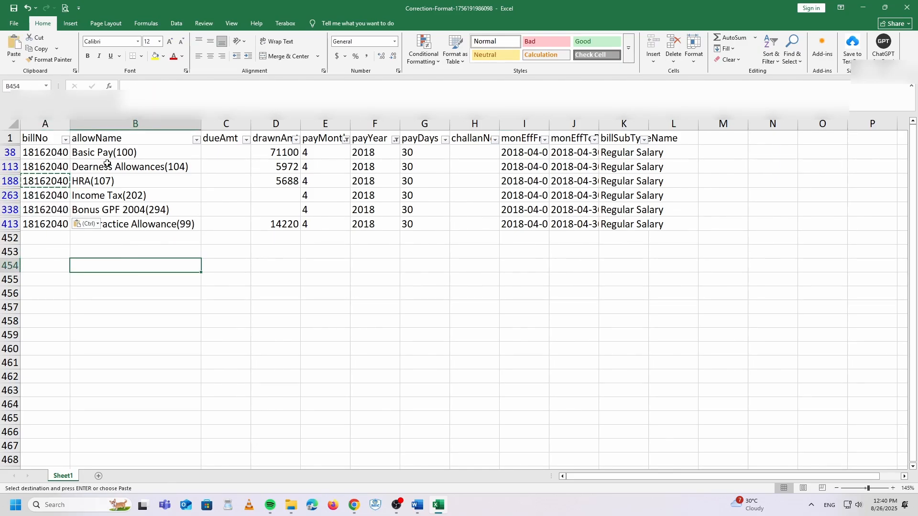
# Step: Enter 0 as drawnAmt in D263 and D338, and 80 in the Basic Pay dueAmt cell
pyautogui.click(297, 201)
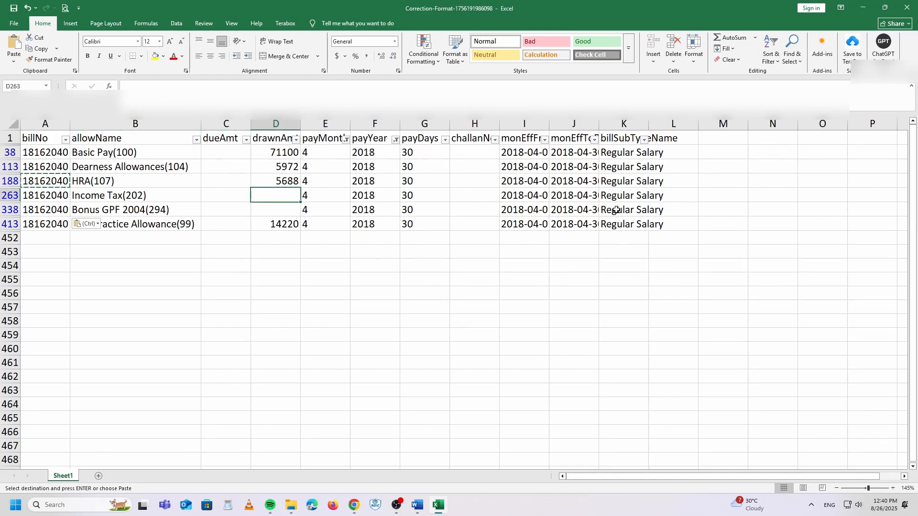
pyautogui.write('0')
pyautogui.press('Return')
pyautogui.write('0')
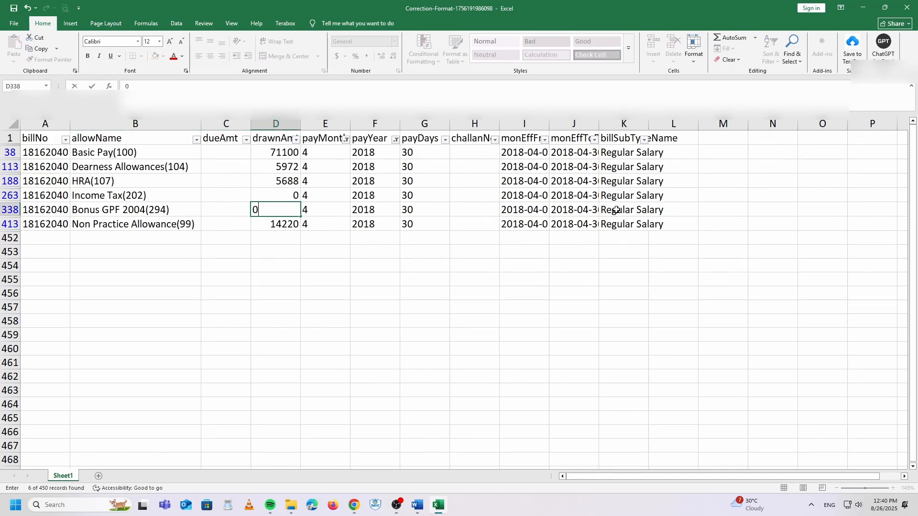
pyautogui.press('Up')
pyautogui.press('Left')
pyautogui.press('Up')
pyautogui.press('Up')
pyautogui.press('Up')
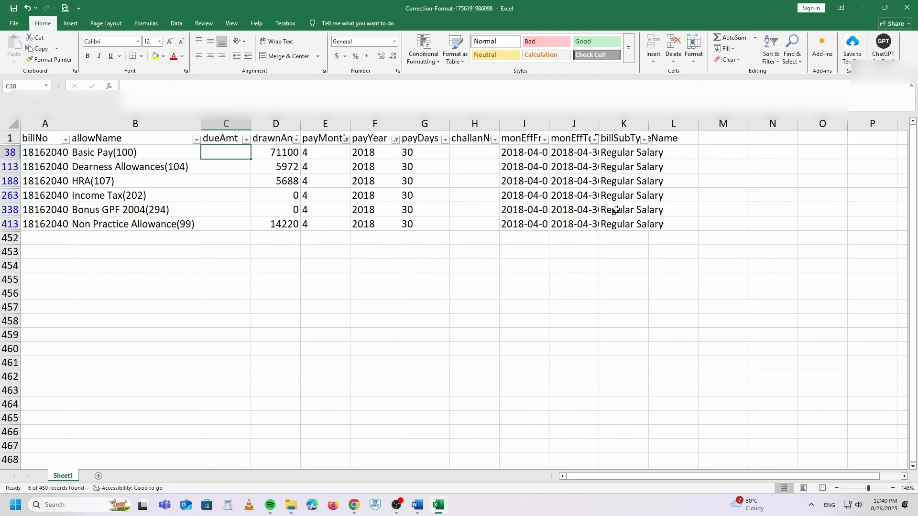
pyautogui.press('Right')
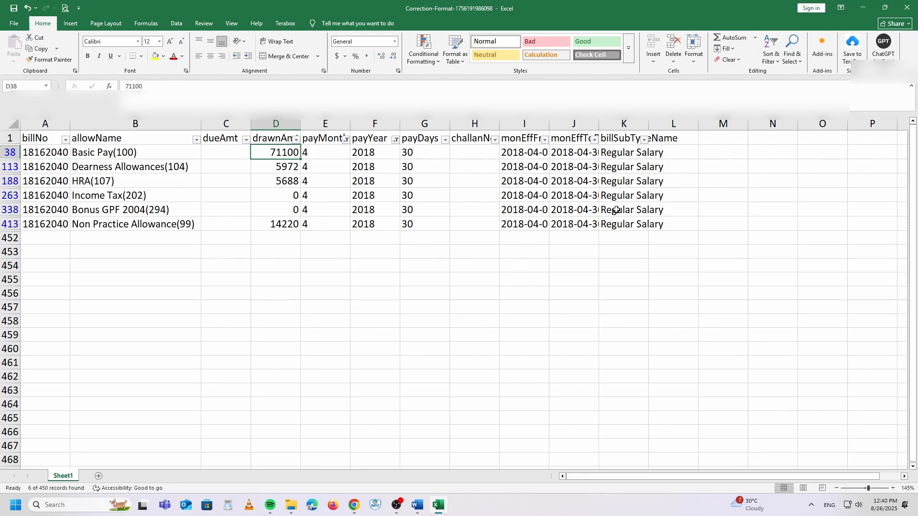
pyautogui.press('Left')
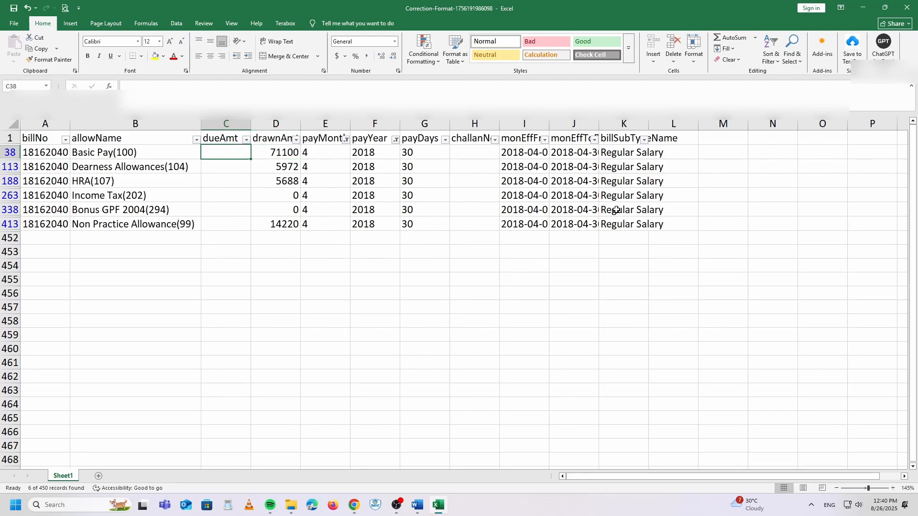
pyautogui.write('80')
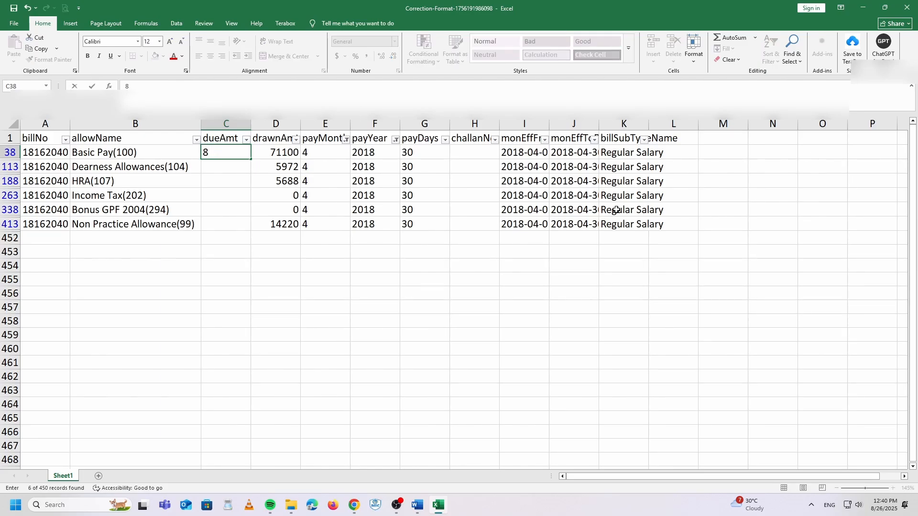
pyautogui.click(293, 279)
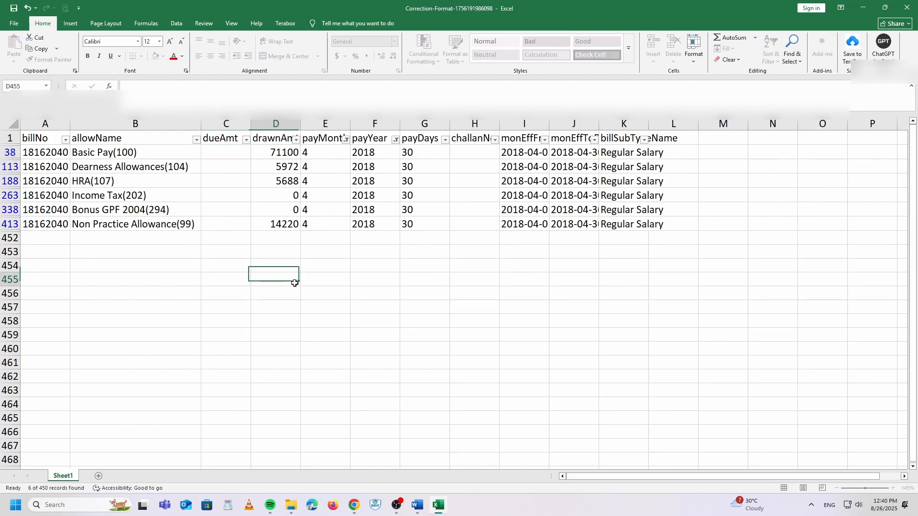
# Step: Open the arrear workbook from Bill 01.04.2025 to 31.03.2026 > 88 Salary arrear in Excel
pyautogui.moveTo(297, 512)
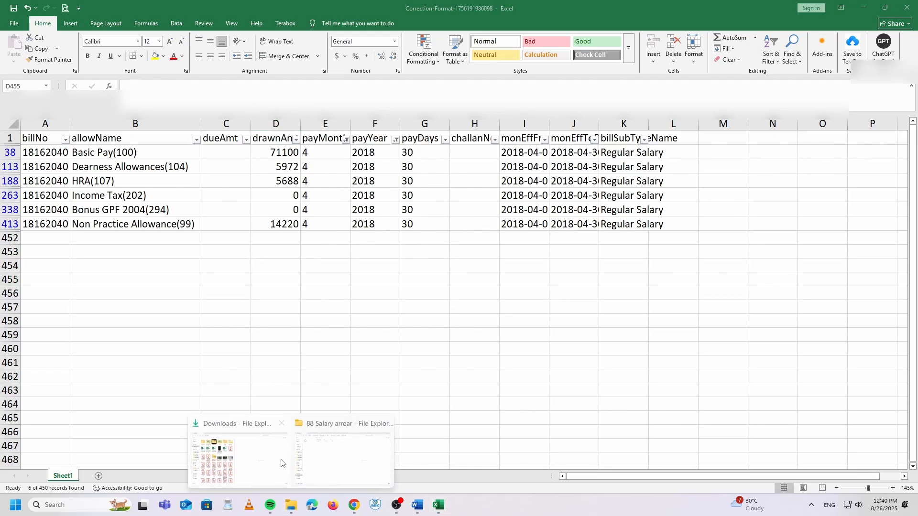
pyautogui.click(236, 466)
pyautogui.click(43, 224)
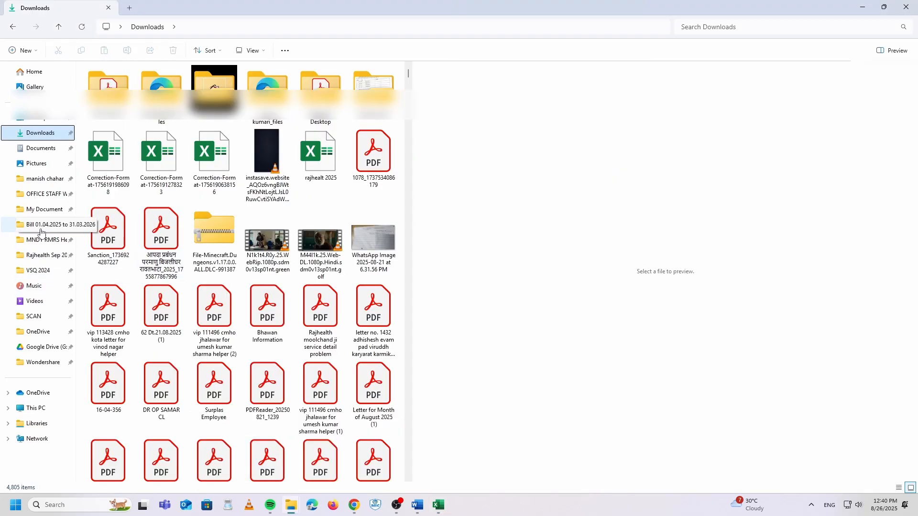
pyautogui.scroll(-15, 248, 310)
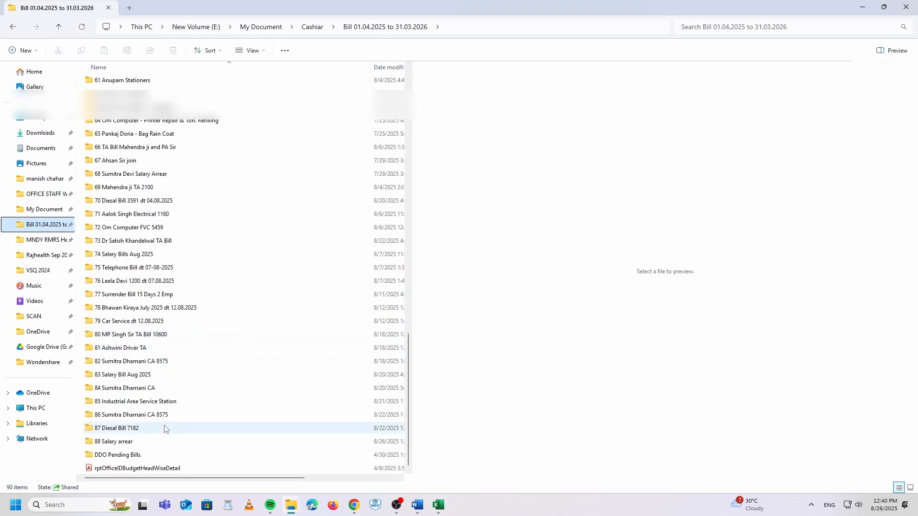
pyautogui.doubleClick(126, 441)
pyautogui.doubleClick(114, 82)
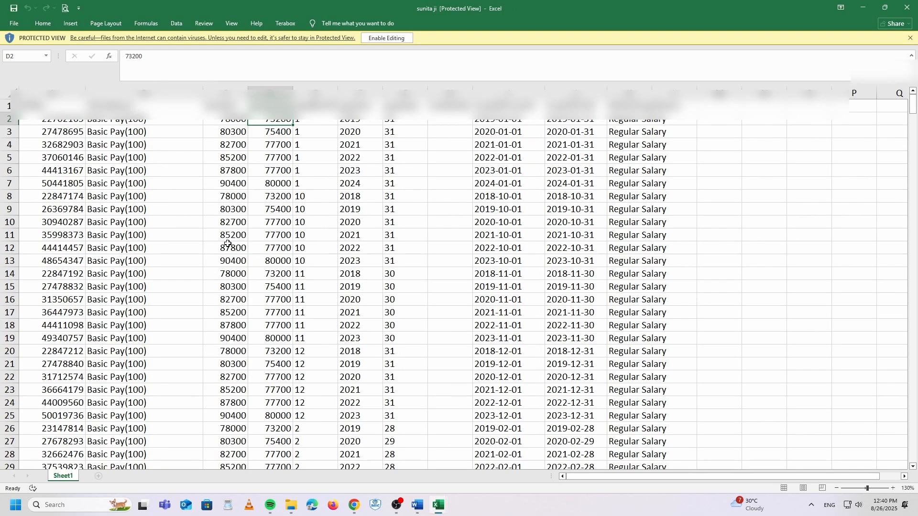
# Step: Make the arrear workbook editable and add filters to its header row
pyautogui.click(263, 222)
pyautogui.moveTo(28, 110); pyautogui.dragTo(696, 120)
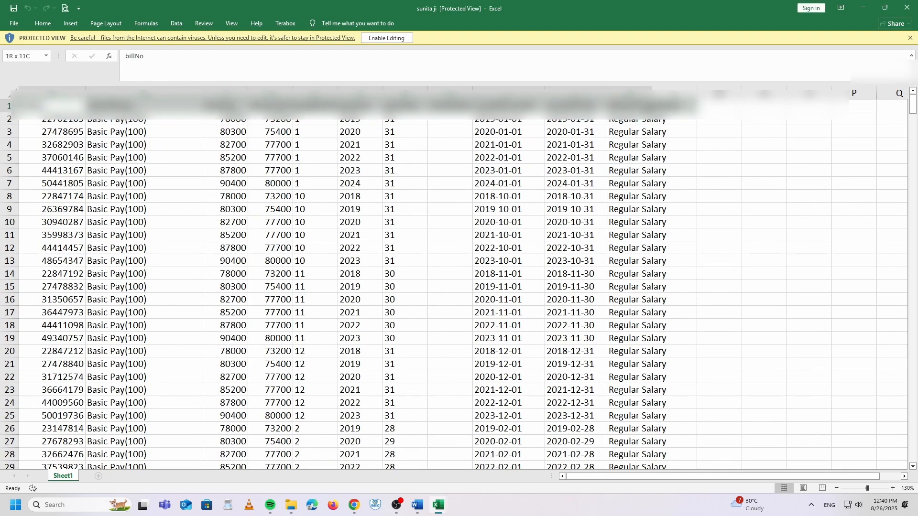
pyautogui.click(389, 39)
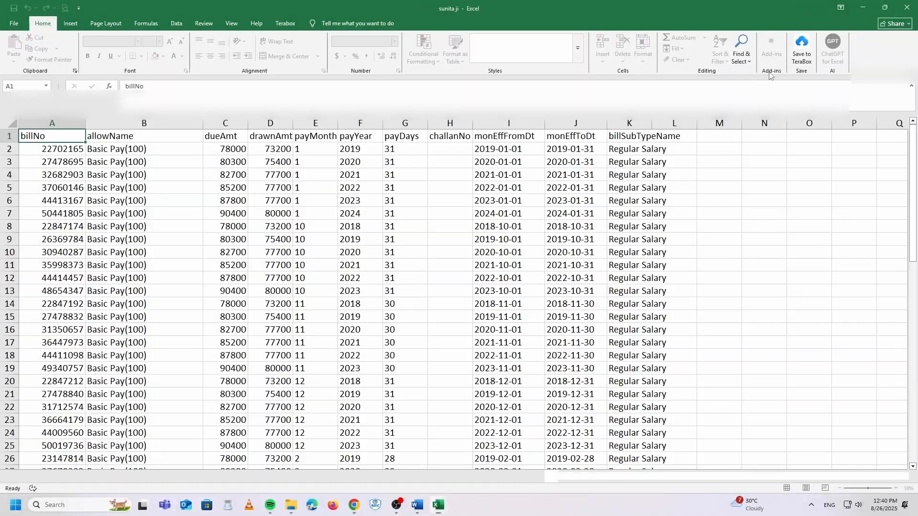
pyautogui.click(769, 57)
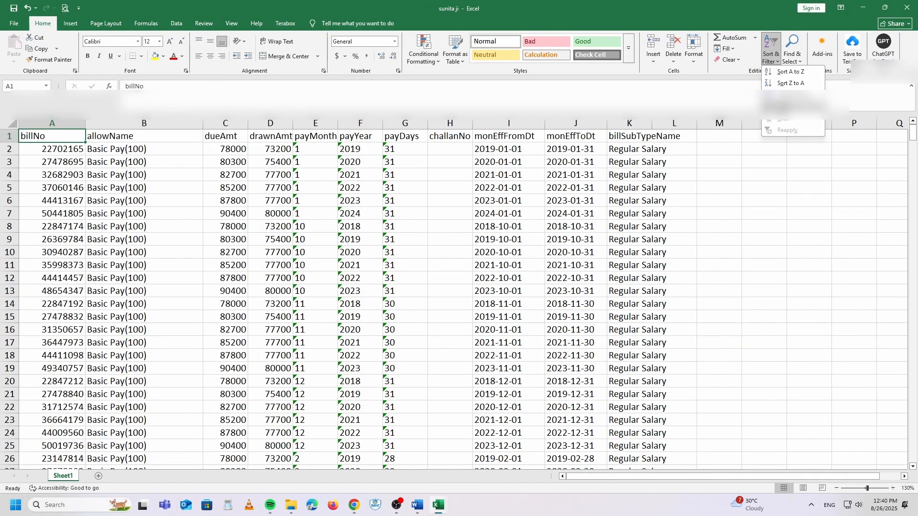
pyautogui.click(791, 114)
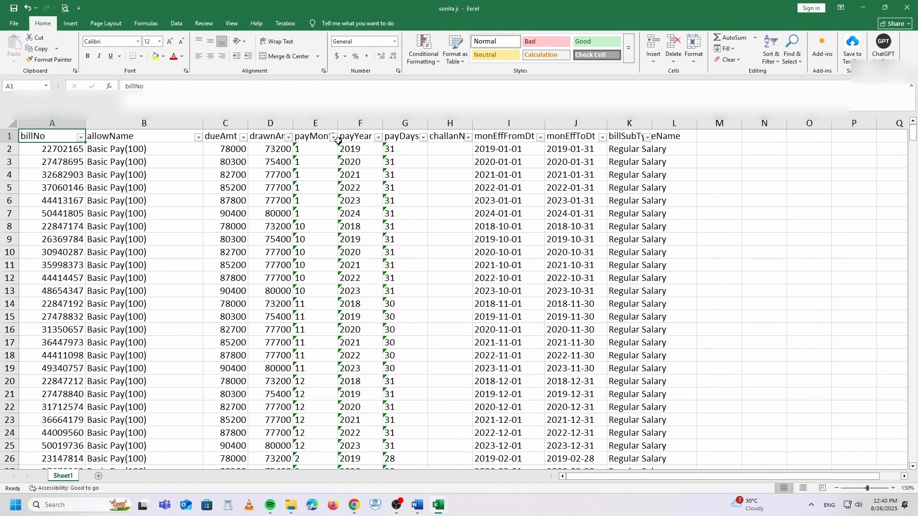
# Step: Filter the payYear column to show only 2018
pyautogui.click(378, 138)
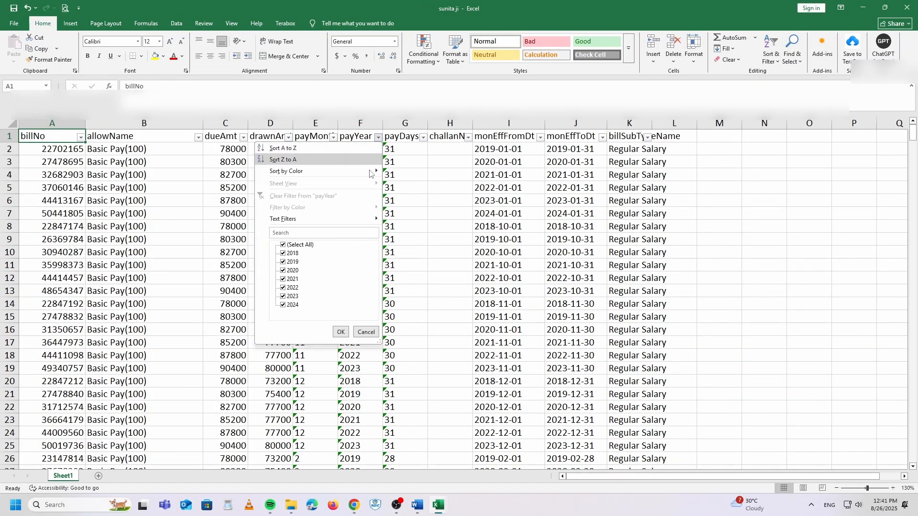
pyautogui.click(298, 247)
pyautogui.click(294, 260)
pyautogui.click(295, 255)
pyautogui.click(292, 261)
pyautogui.click(339, 331)
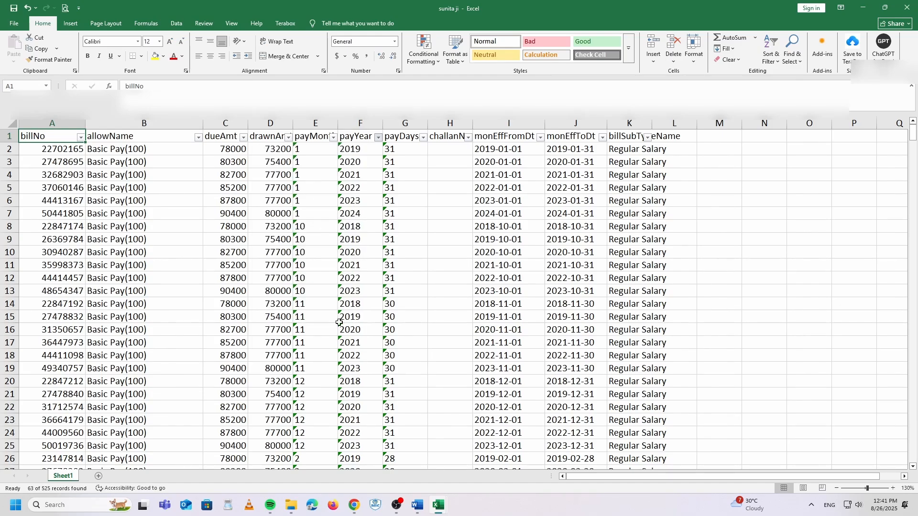
# Step: Filter payMonth to 4, leaving the seven April 2018 records
pyautogui.click(333, 138)
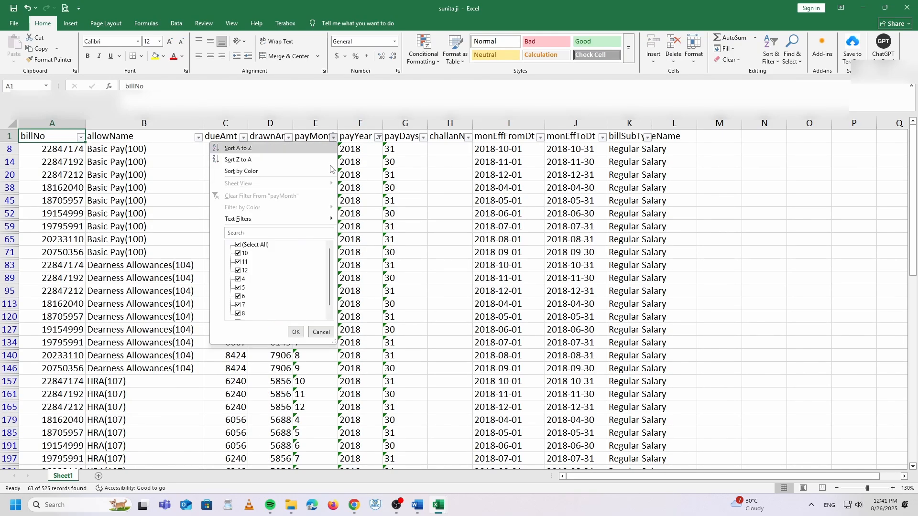
pyautogui.click(251, 245)
pyautogui.click(243, 279)
pyautogui.click(296, 332)
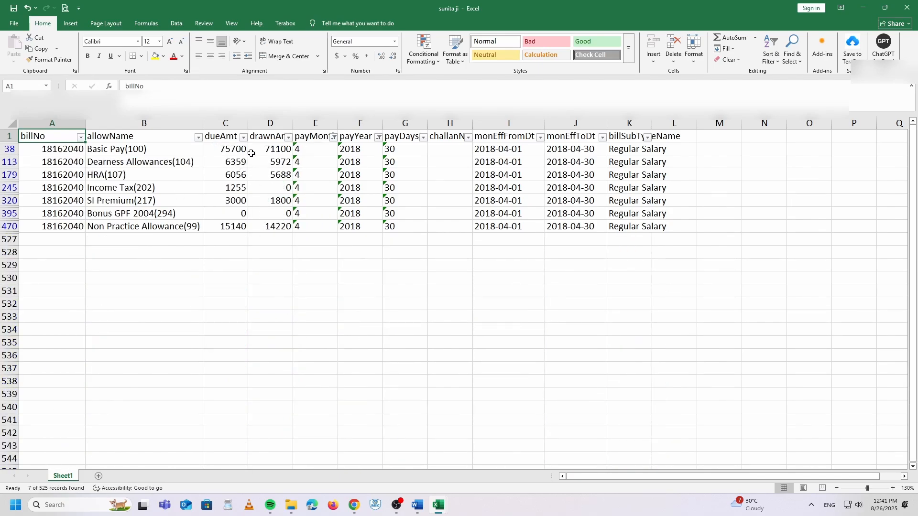
# Step: Check April's due and drawn amounts for Basic Pay, DA, HRA, Income Tax and Non Practice Allowance
pyautogui.moveTo(238, 154); pyautogui.dragTo(222, 236)
pyautogui.click(244, 288)
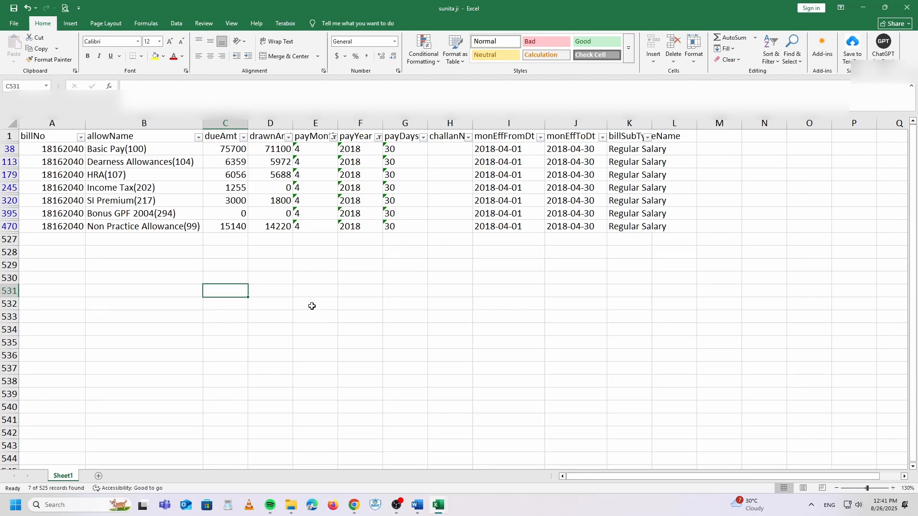
pyautogui.click(280, 150)
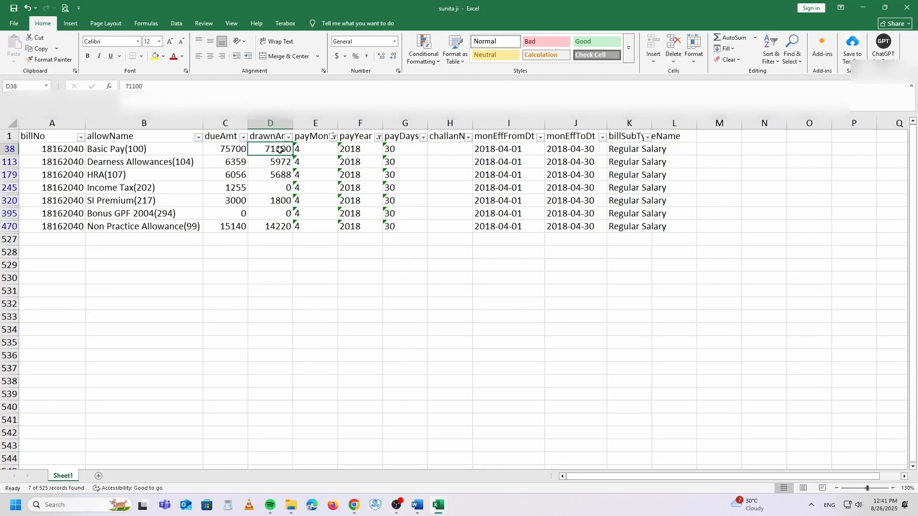
pyautogui.click(238, 150)
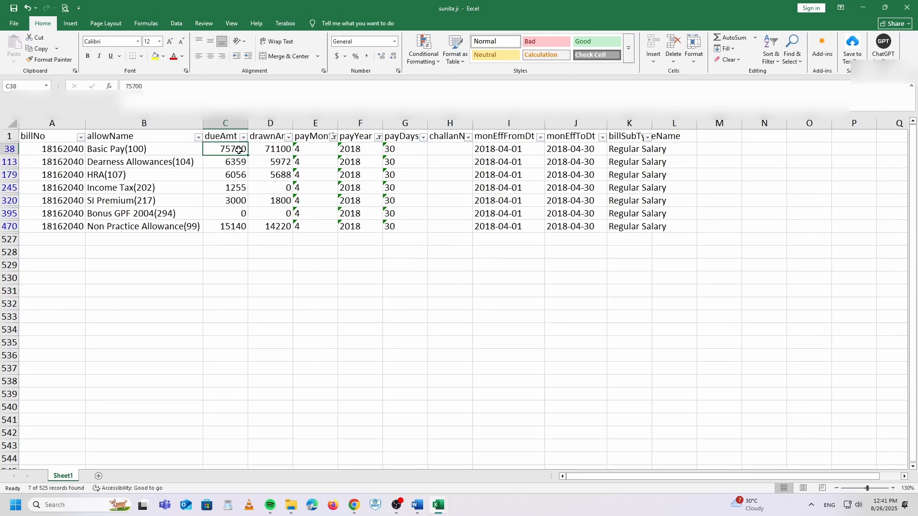
pyautogui.click(278, 164)
pyautogui.click(233, 162)
pyautogui.click(269, 175)
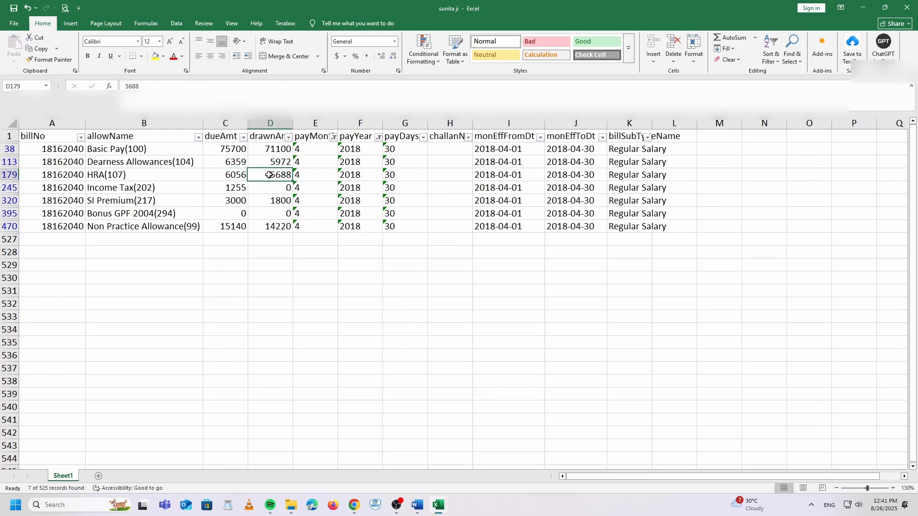
pyautogui.click(235, 175)
pyautogui.click(234, 188)
pyautogui.click(272, 226)
pyautogui.click(237, 227)
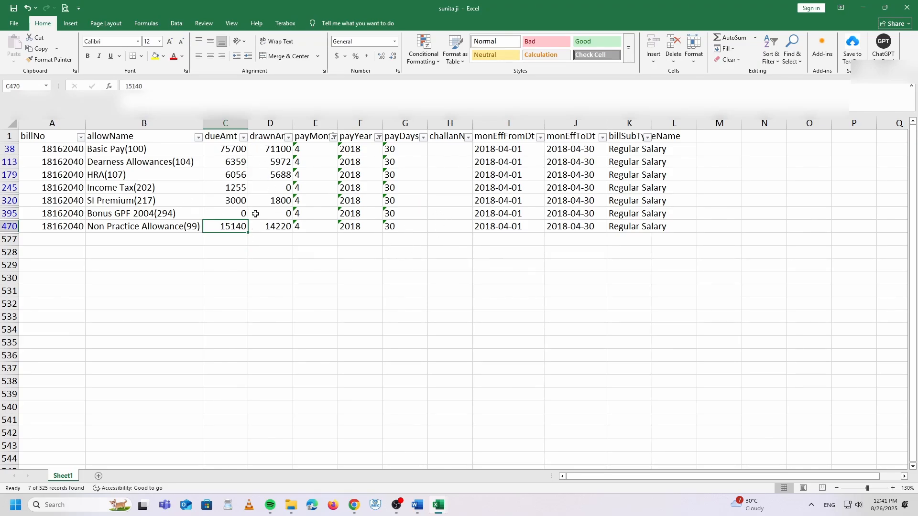
# Step: Change the payMonth filter from 4 to 5
pyautogui.click(334, 138)
pyautogui.click(243, 280)
pyautogui.click(243, 288)
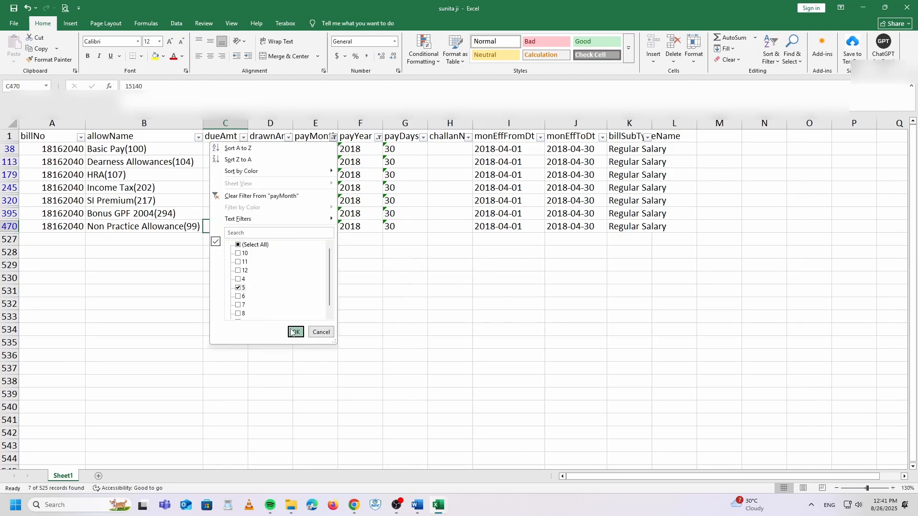
pyautogui.click(293, 331)
# Step: Switch the payMonth filter to 6, then close the arrear workbook and answer the save prompt
pyautogui.click(334, 138)
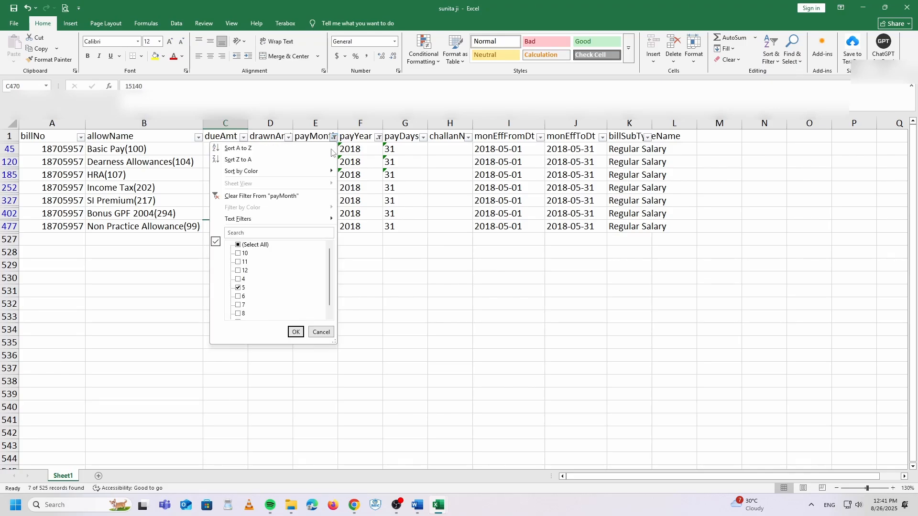
pyautogui.click(238, 288)
pyautogui.click(238, 297)
pyautogui.click(293, 331)
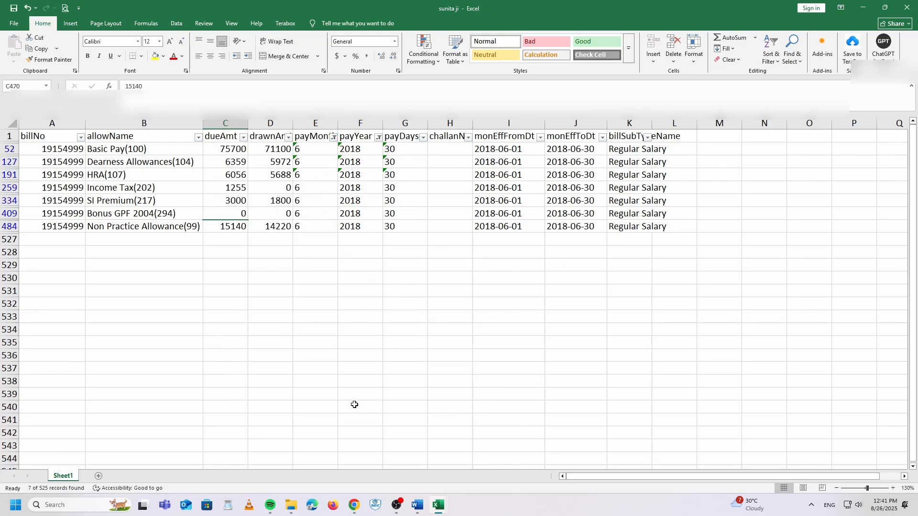
pyautogui.click(911, 10)
pyautogui.click(471, 264)
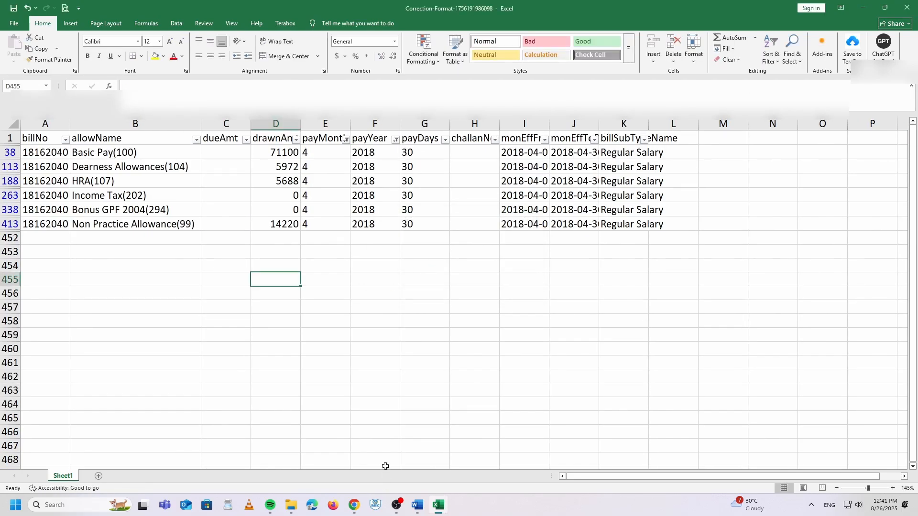
# Step: On Bill Correction Bulk, choose the employee's arrear workbook from the 88 Salary arrear folder
pyautogui.click(358, 506)
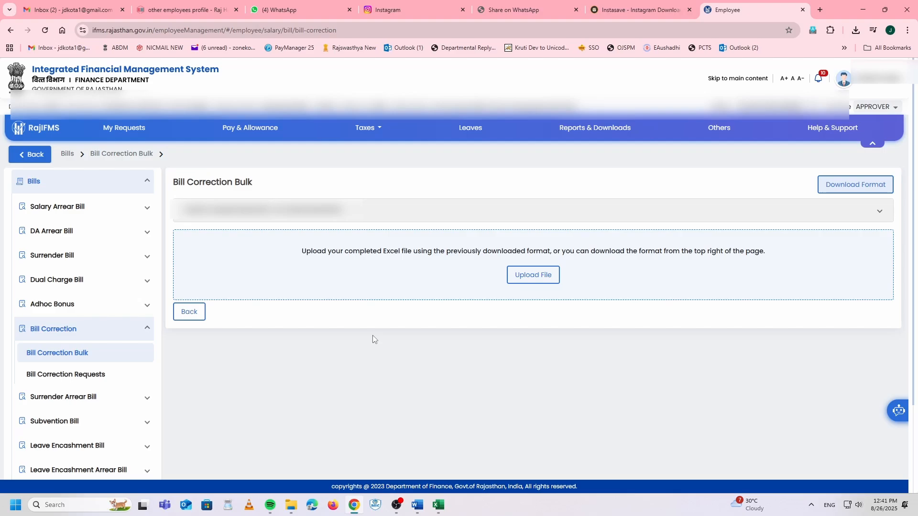
pyautogui.click(545, 280)
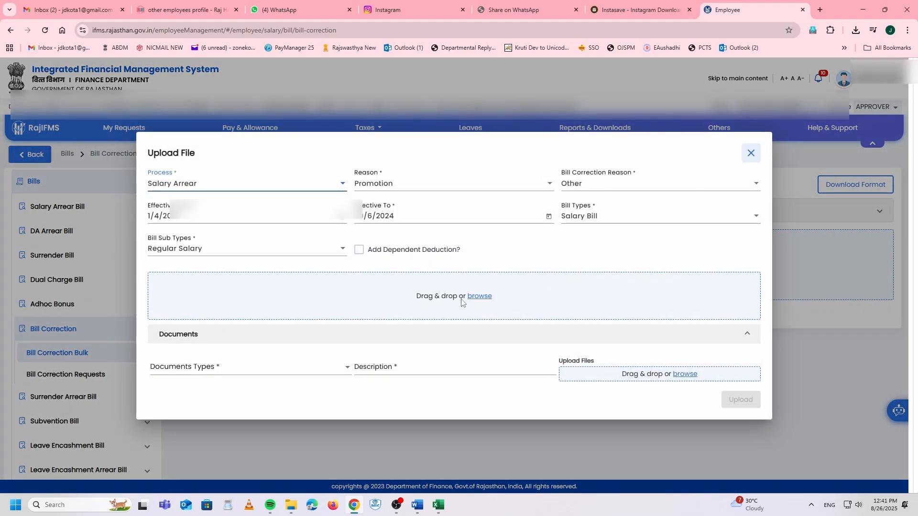
pyautogui.click(484, 296)
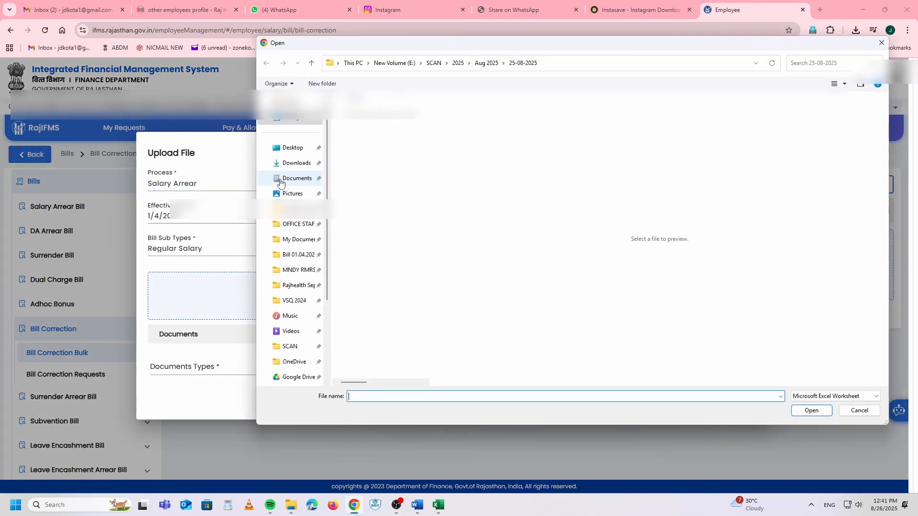
pyautogui.click(486, 63)
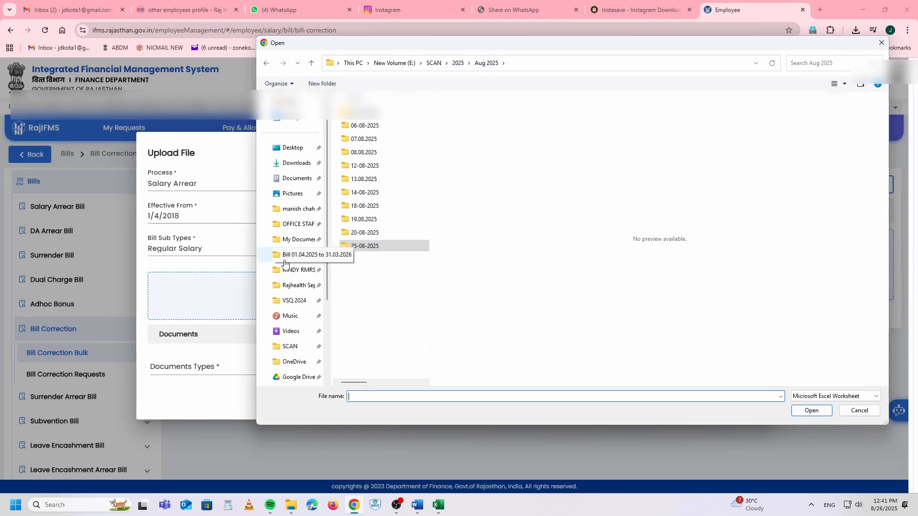
pyautogui.click(298, 255)
pyautogui.scroll(-10, 403, 338)
pyautogui.scroll(-5, 403, 338)
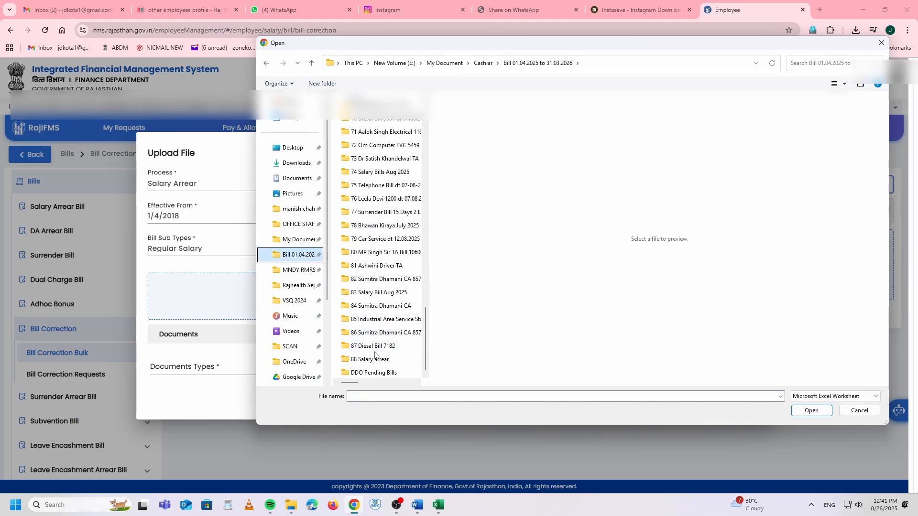
pyautogui.doubleClick(378, 371)
pyautogui.doubleClick(368, 113)
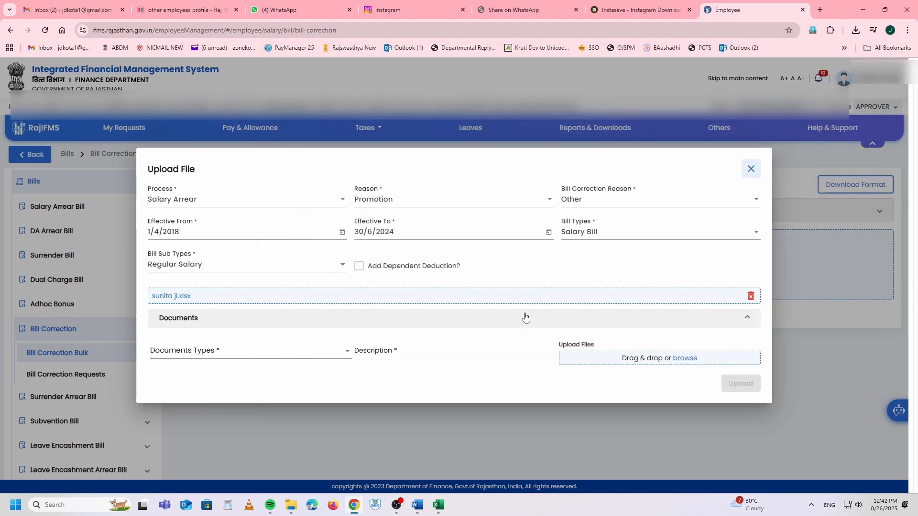
# Step: Add a Bill Correction document described 'salary arrear' with 1078_1737534086179.pdf attached
pyautogui.click(233, 354)
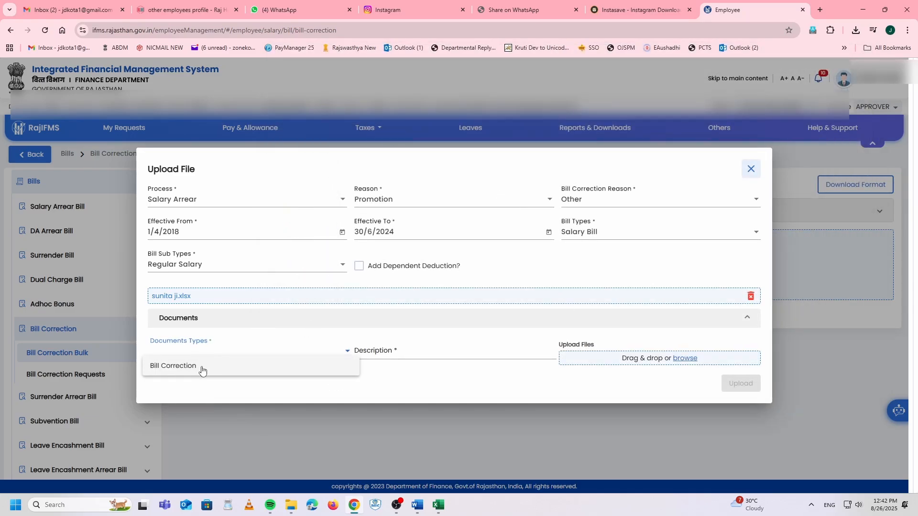
pyautogui.click(201, 368)
pyautogui.click(409, 352)
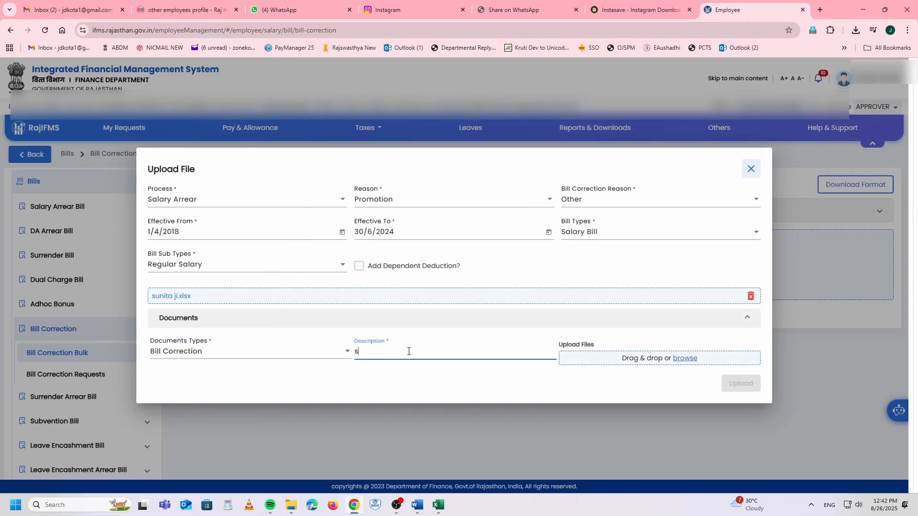
pyautogui.write('salary arrear')
pyautogui.click(689, 359)
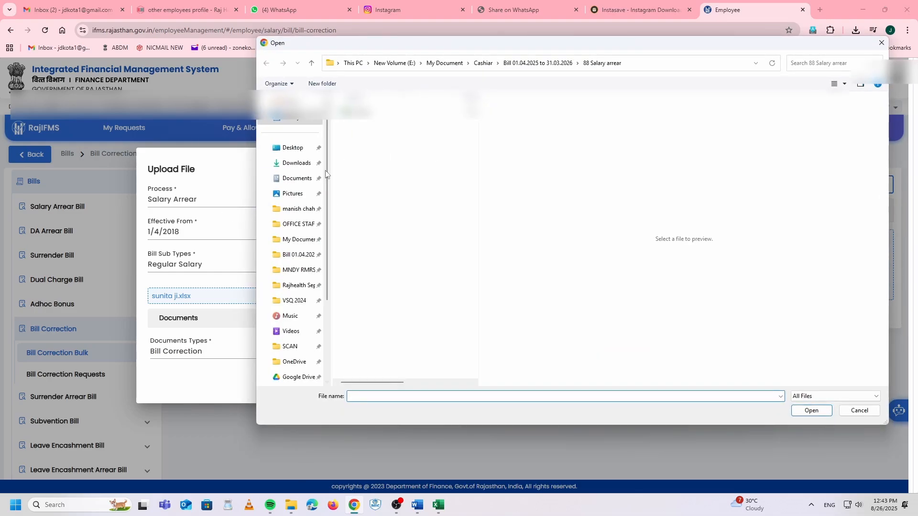
pyautogui.click(297, 163)
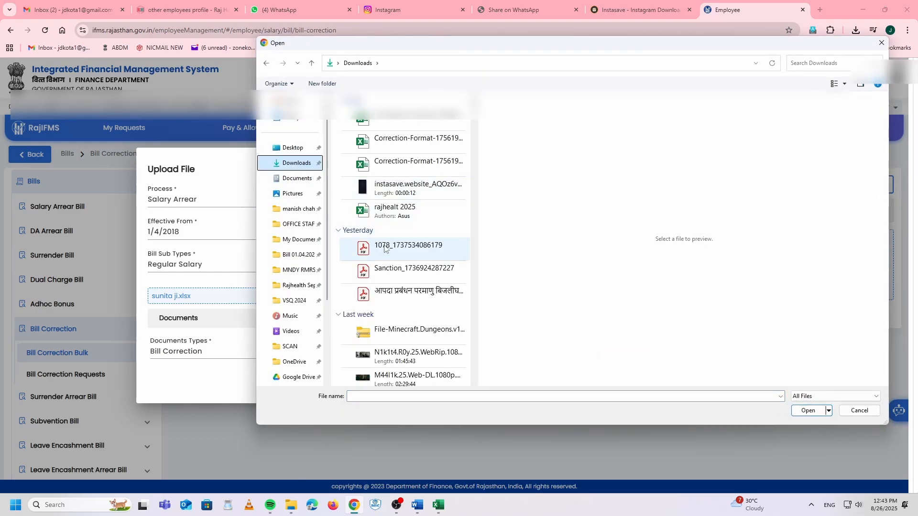
pyautogui.doubleClick(387, 249)
# Step: Submit the correction upload, confirm it, and acknowledge the successful save
pyautogui.click(740, 418)
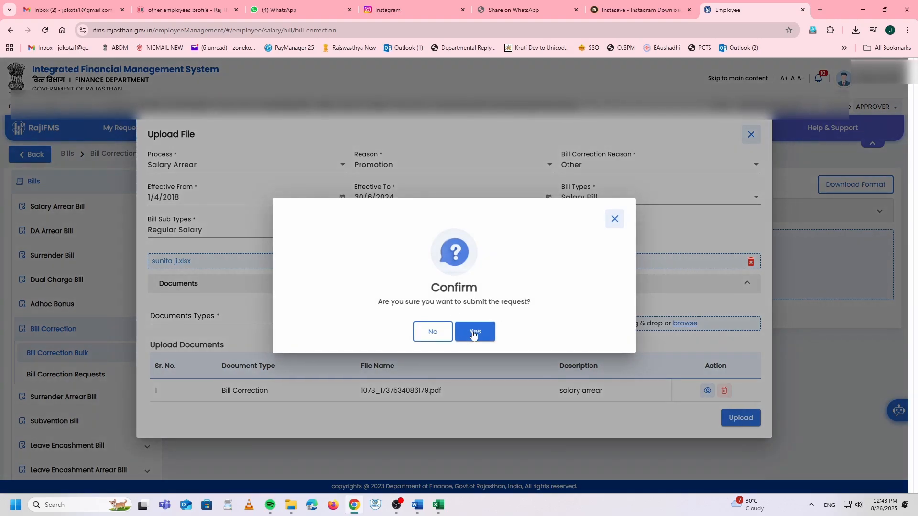
pyautogui.click(468, 331)
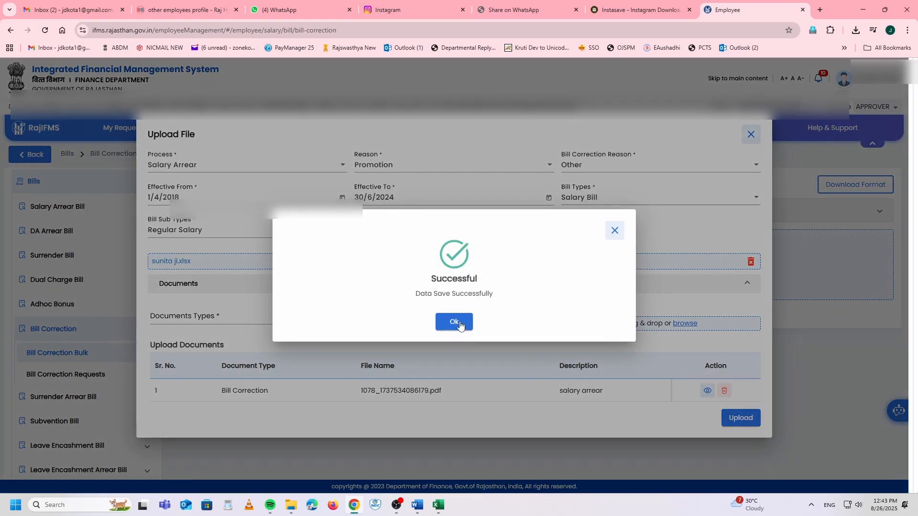
pyautogui.click(462, 322)
# Step: Process the salary arrear request from Bill Correction Requests and confirm it
pyautogui.click(63, 375)
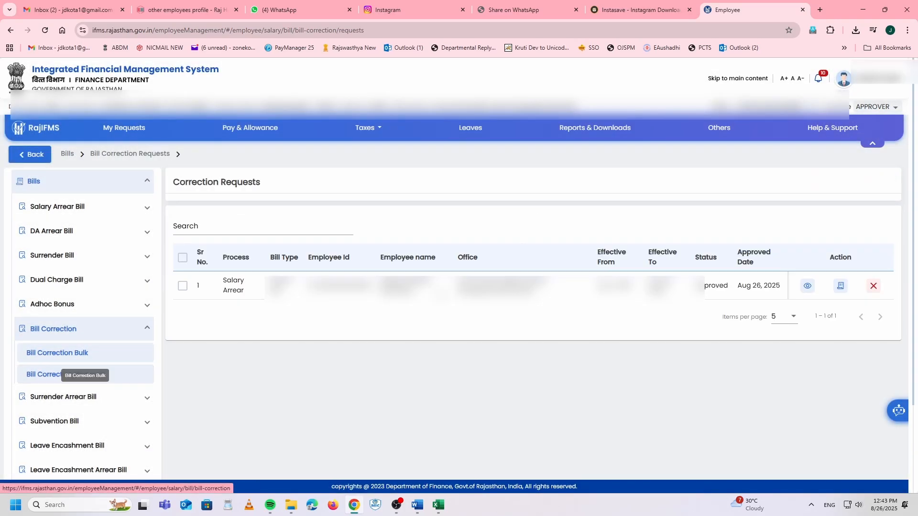
pyautogui.click(182, 286)
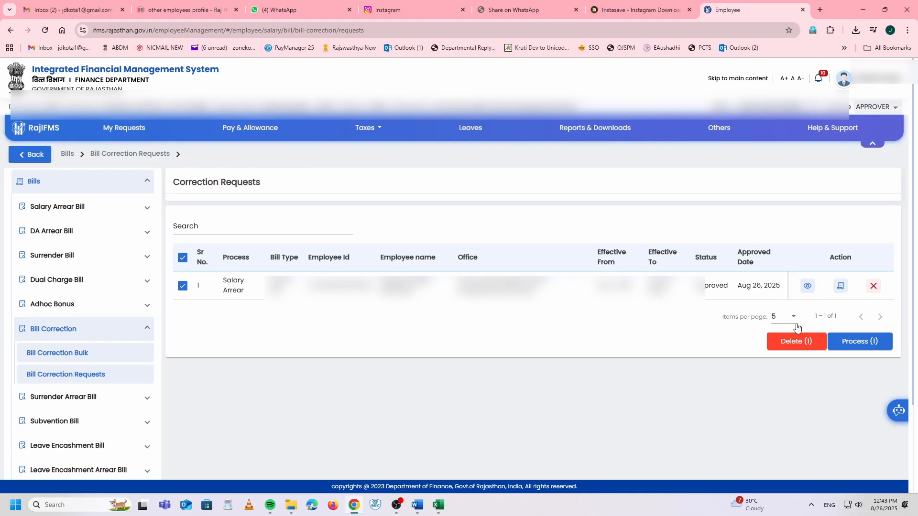
pyautogui.click(840, 286)
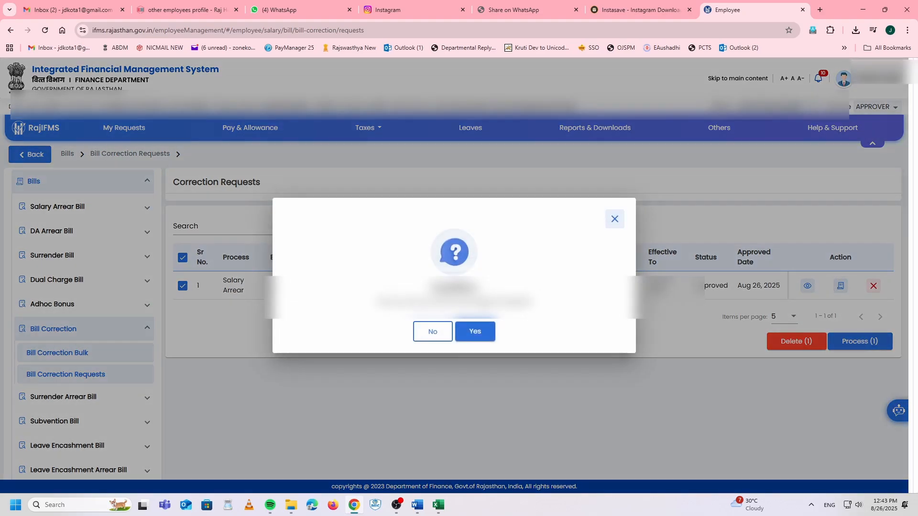
pyautogui.click(483, 330)
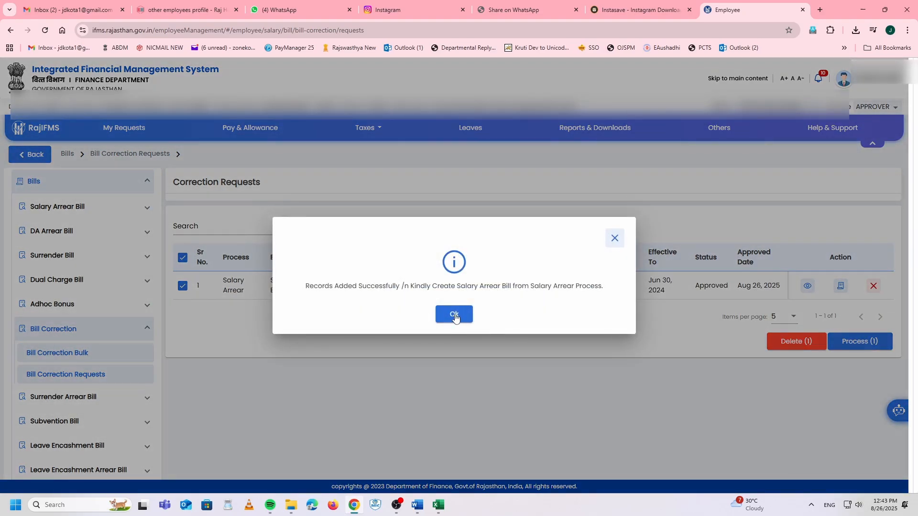
pyautogui.click(455, 316)
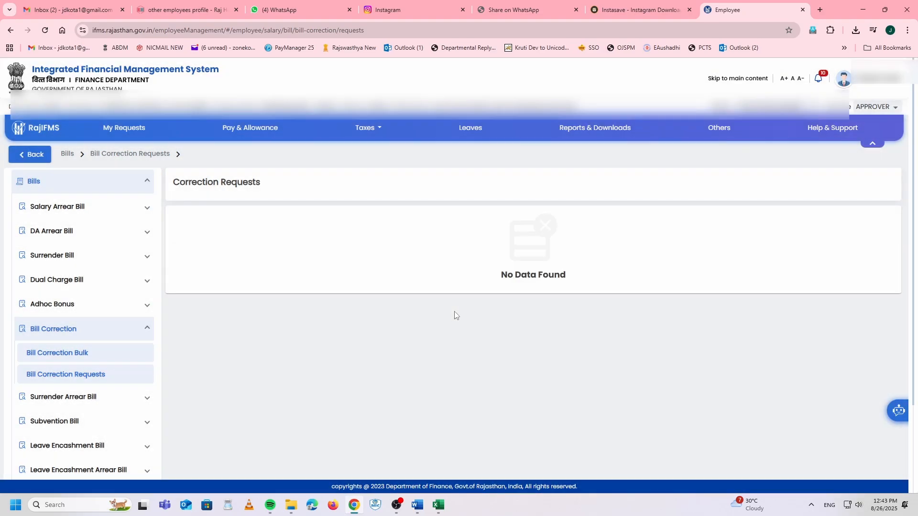
# Step: Return to Bill Correction Bulk and collapse the Bill Correction navigation
pyautogui.click(51, 352)
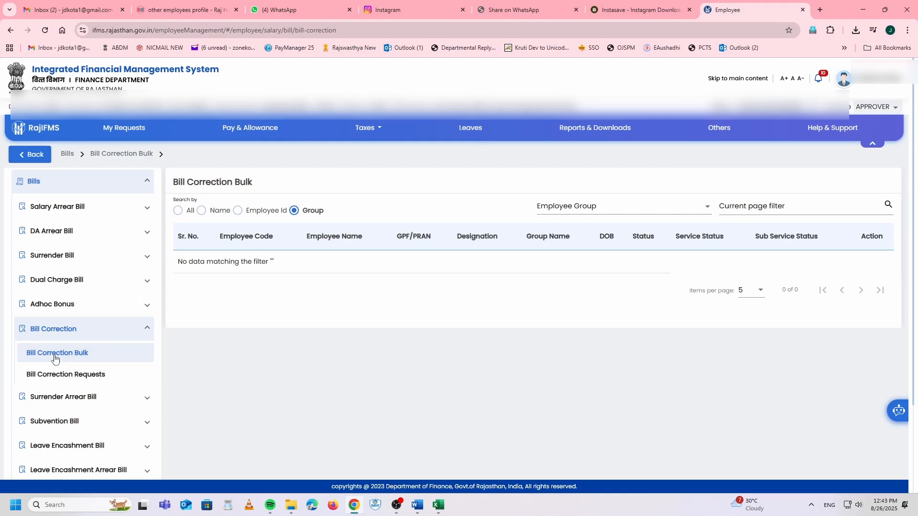
pyautogui.click(49, 375)
pyautogui.click(57, 354)
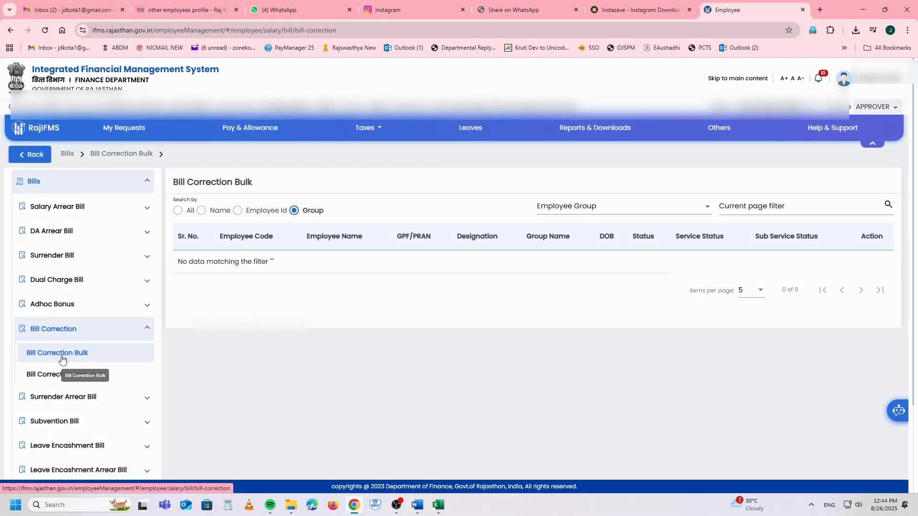
pyautogui.click(58, 331)
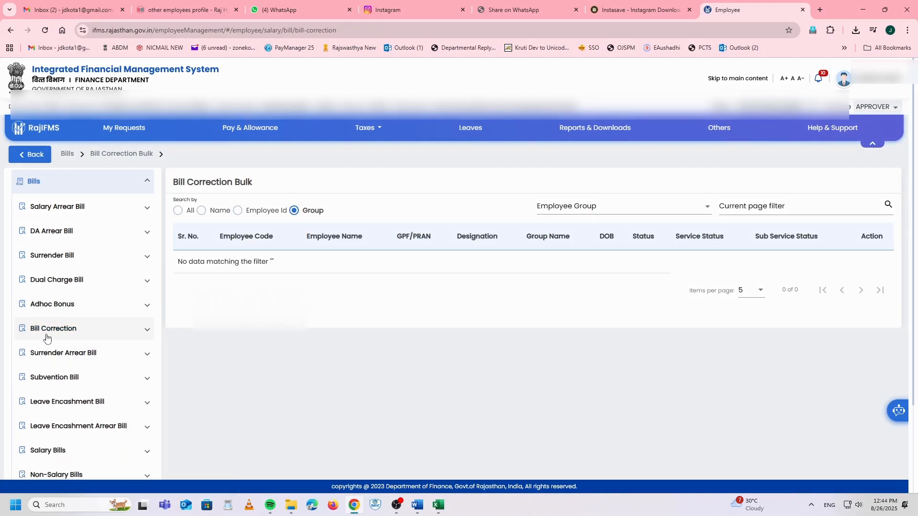
pyautogui.scroll(1, 73, 330)
# Step: Under Bills > Salary Arrear Bill > Salary Arrear, generate and confirm a bill for the ₹642,027.00 arrear
pyautogui.scroll(1, 73, 330)
pyautogui.click(72, 254)
pyautogui.click(50, 279)
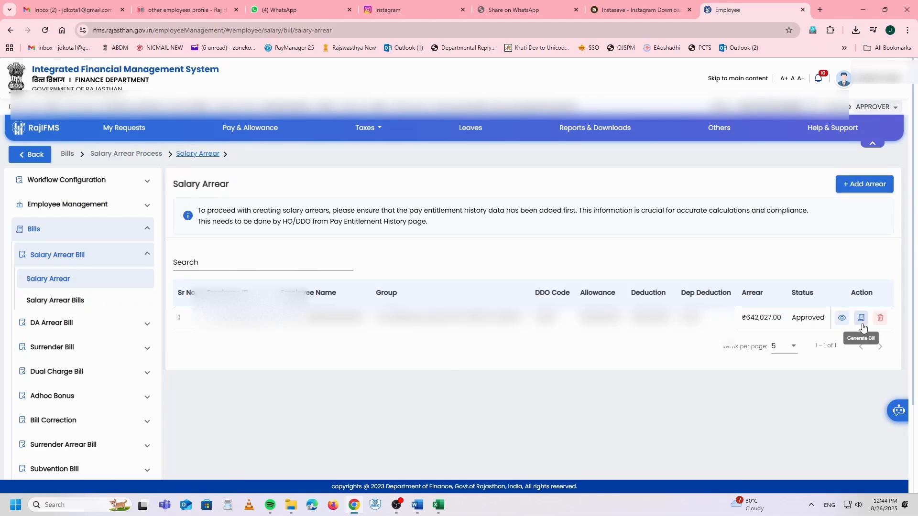
pyautogui.click(860, 324)
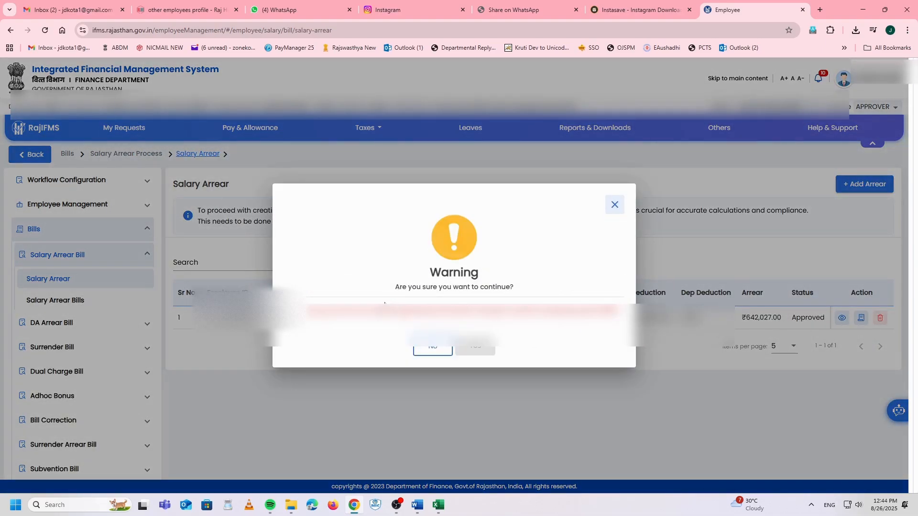
pyautogui.click(473, 349)
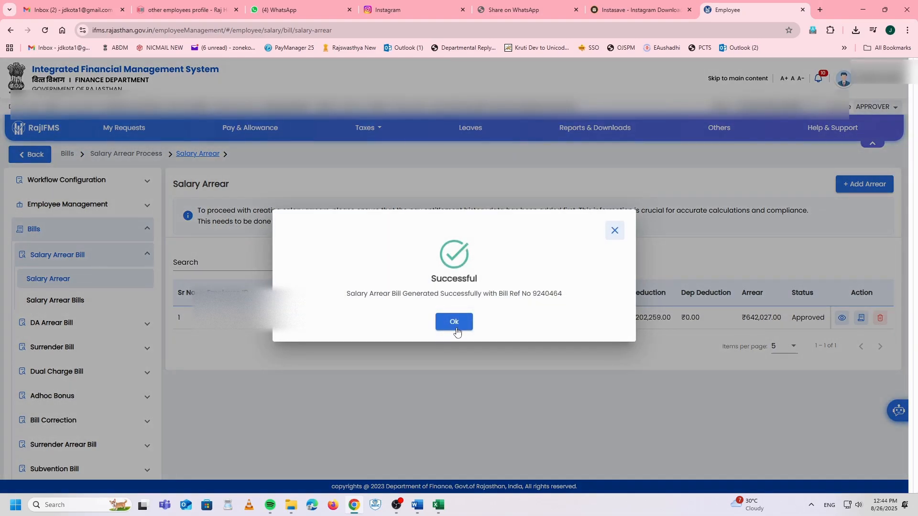
pyautogui.click(454, 328)
# Step: Search Salary Arrear Bills for financial year 2025-2026 and month AUGUST-2025
pyautogui.click(55, 300)
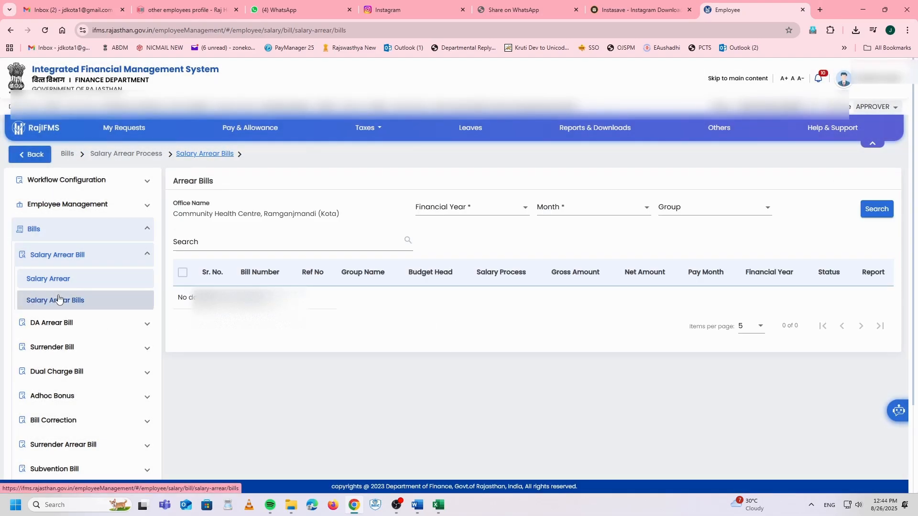
pyautogui.click(454, 209)
pyautogui.click(446, 230)
pyautogui.click(592, 207)
pyautogui.click(560, 228)
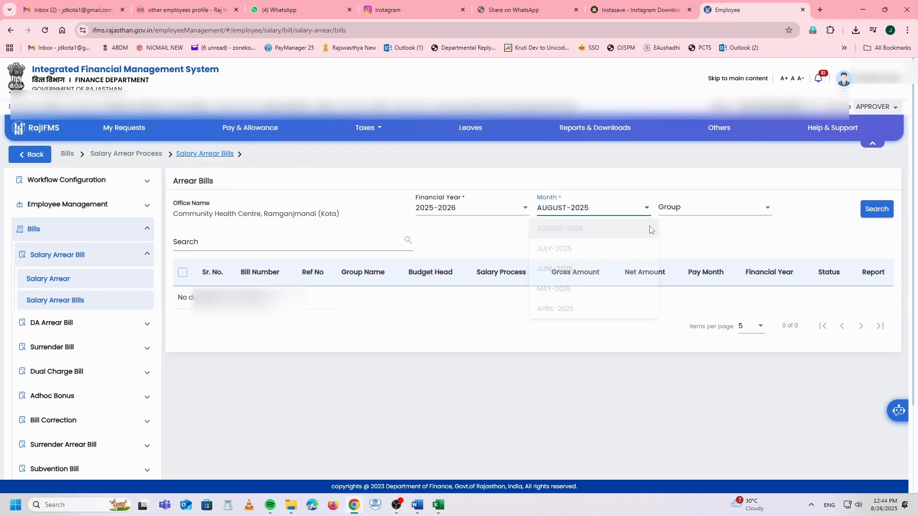
pyautogui.click(867, 209)
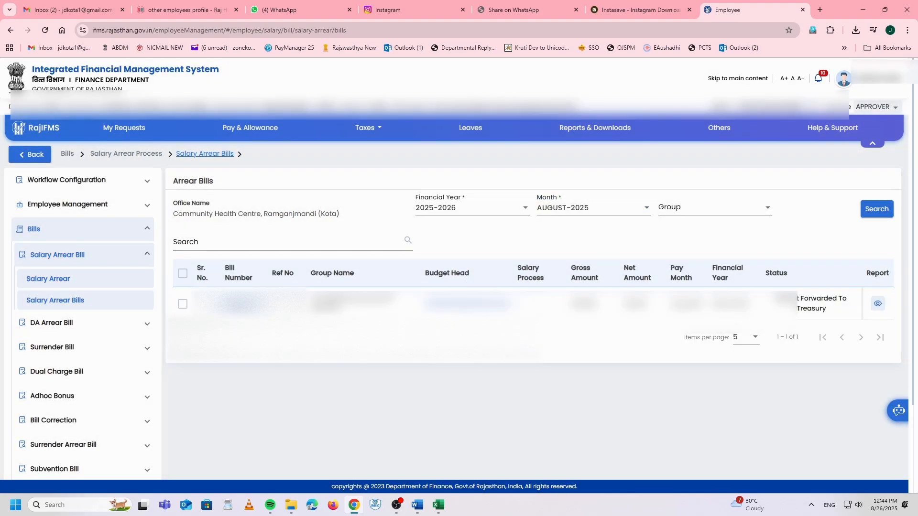
# Step: Open the found bill's details and set its document type to Other, starting a description
pyautogui.click(182, 304)
pyautogui.click(238, 304)
pyautogui.scroll(-5, 292, 369)
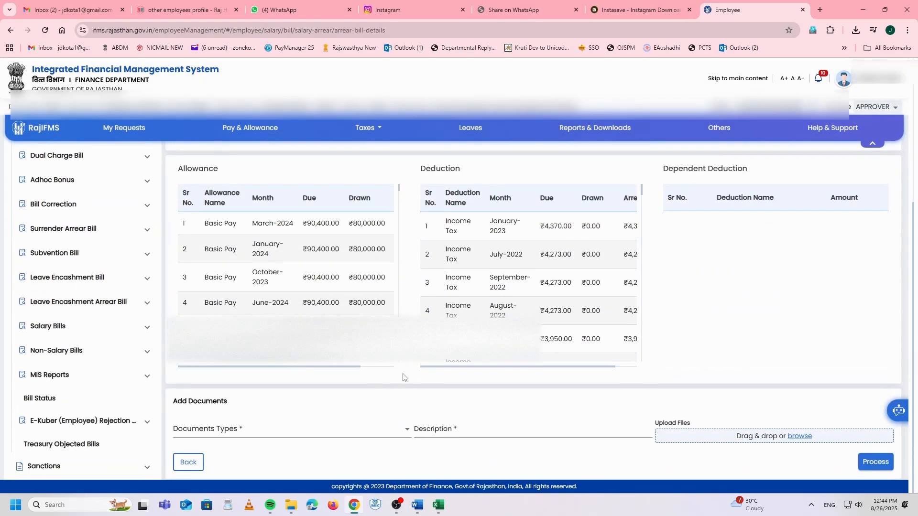
pyautogui.click(242, 429)
pyautogui.click(207, 404)
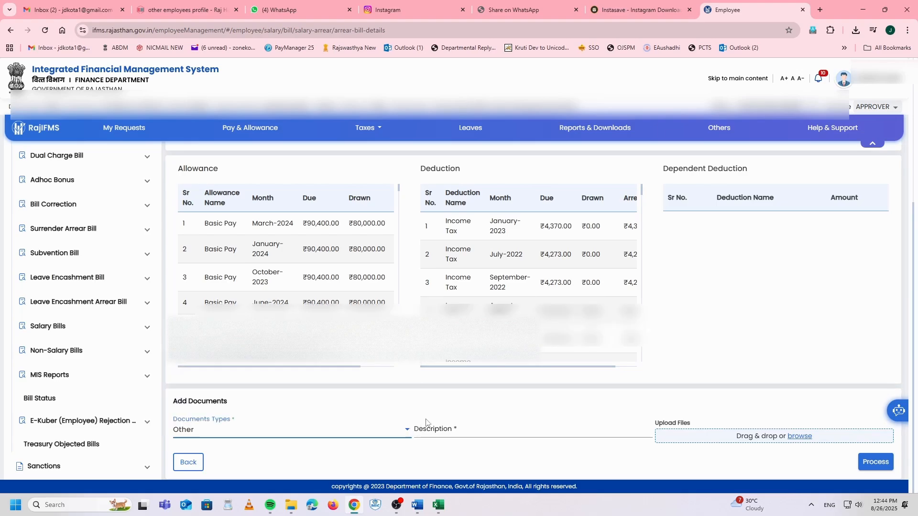
pyautogui.click(426, 422)
pyautogui.write('sa')
pyautogui.moveTo(451, 425); pyautogui.dragTo(363, 436)
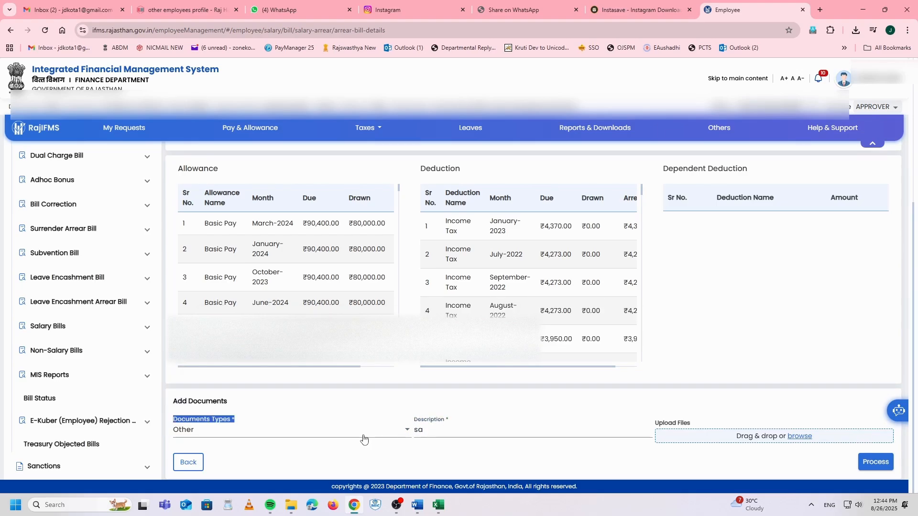
pyautogui.moveTo(200, 420); pyautogui.dragTo(430, 431)
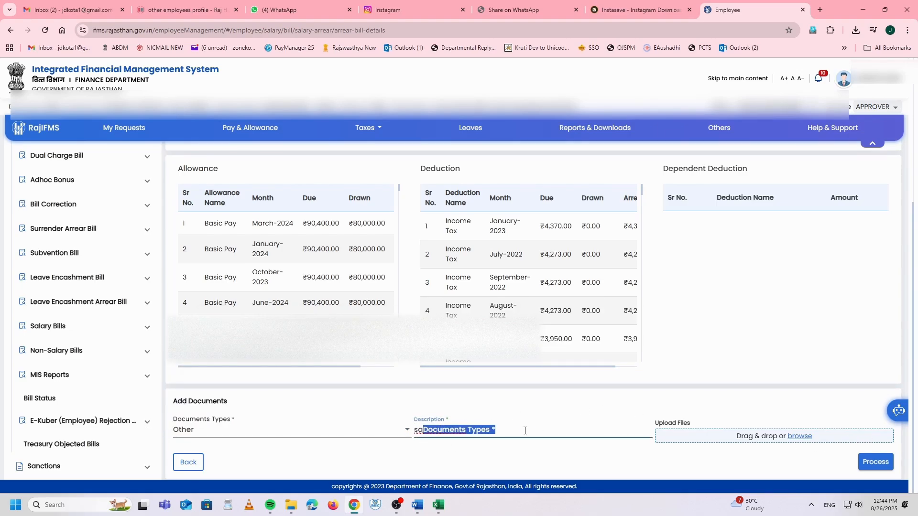
pyautogui.scroll(5, 644, 401)
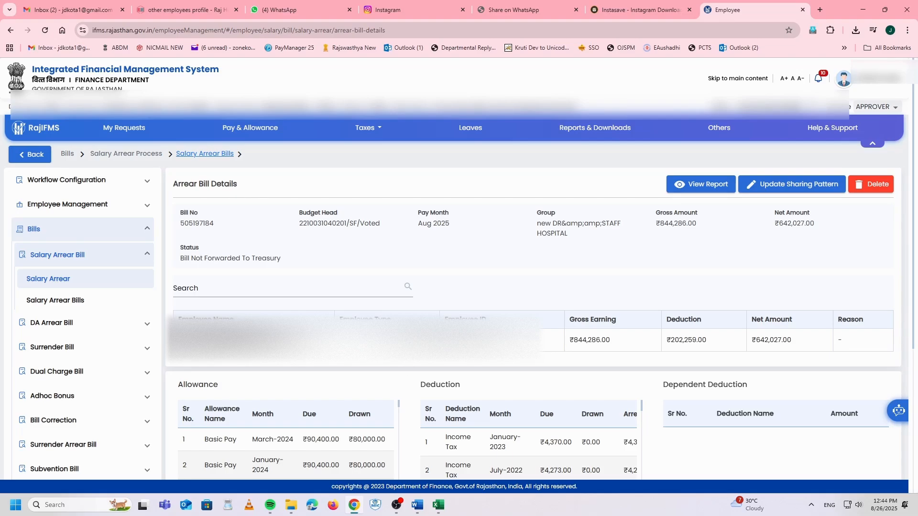
# Step: Highlight the ₹844,286.00 gross and ₹202,259.00 deduction, then collapse Salary Arrear Bill and Bills
pyautogui.moveTo(570, 342); pyautogui.dragTo(617, 344)
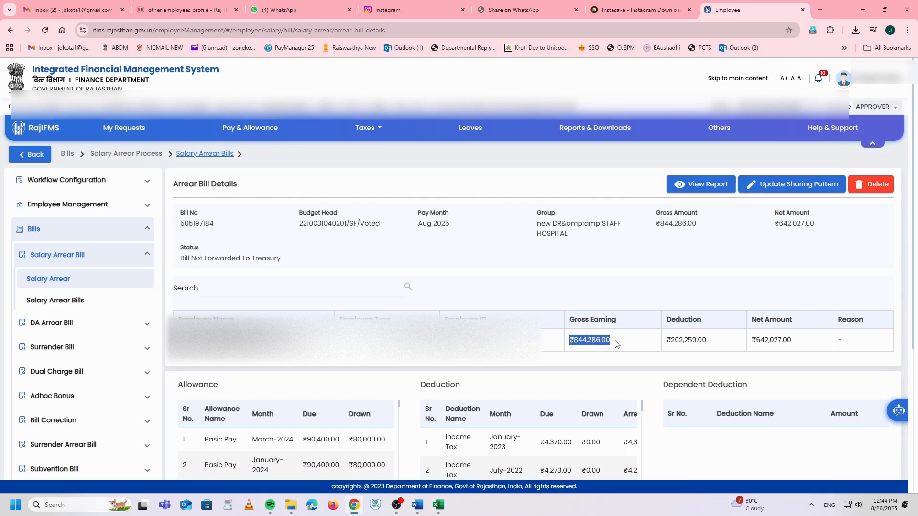
pyautogui.moveTo(674, 340); pyautogui.dragTo(795, 345)
pyautogui.click(710, 341)
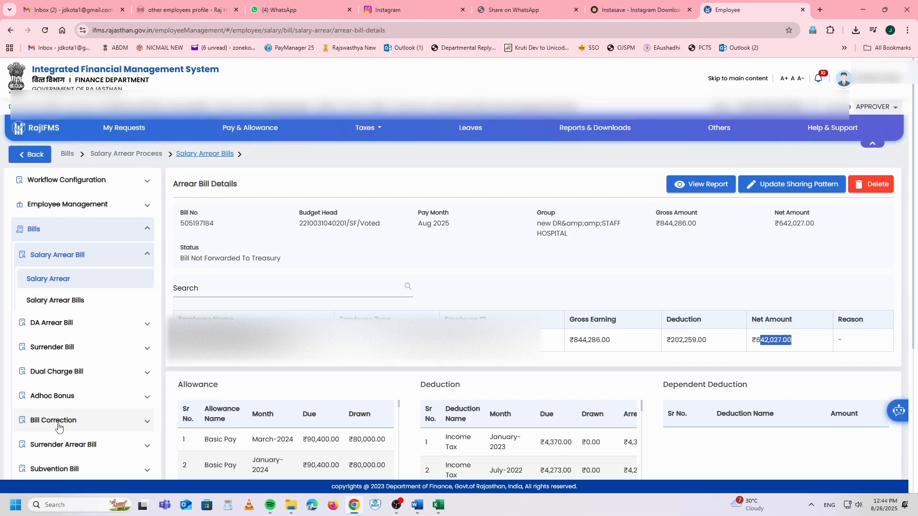
pyautogui.click(118, 260)
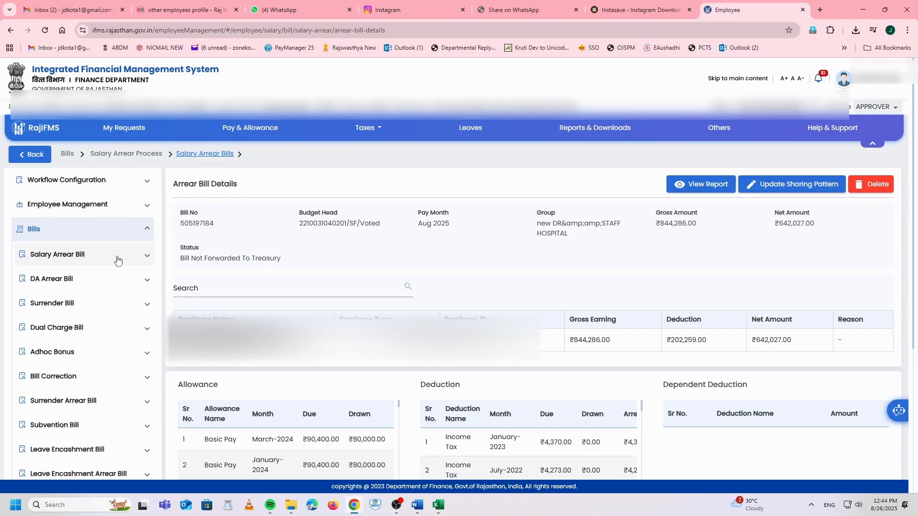
pyautogui.click(29, 231)
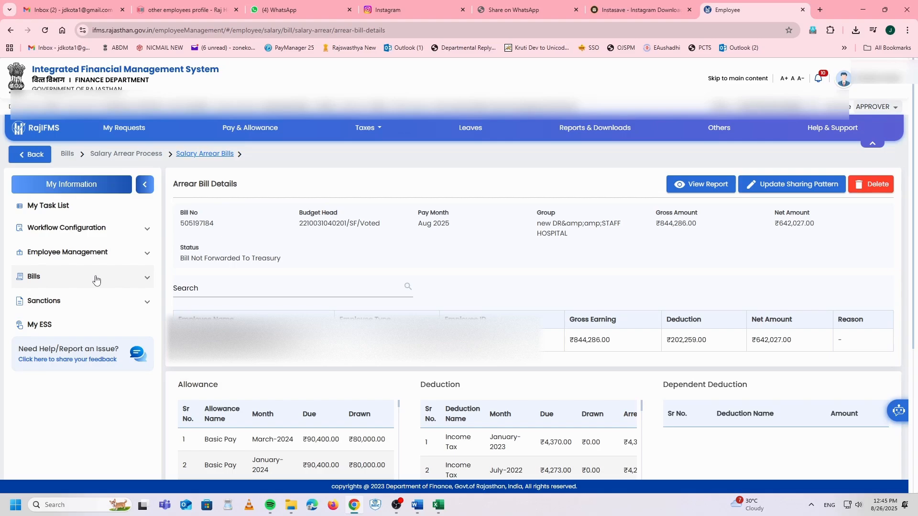